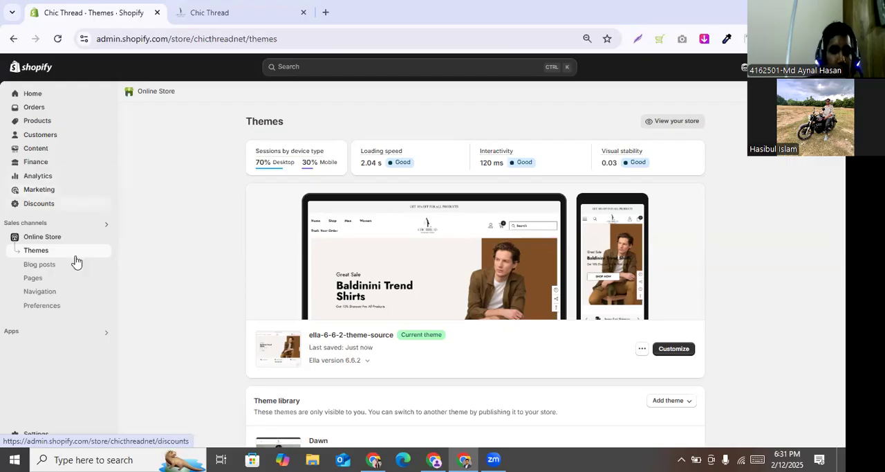
Open the current theme for customization and review the theme settings of the Header Nav - Left Aligned section
left_click(687, 348)
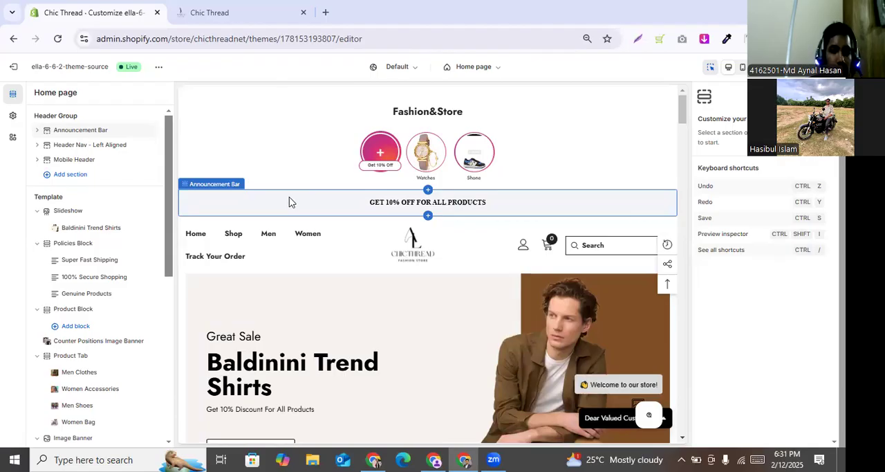
left_click(59, 147)
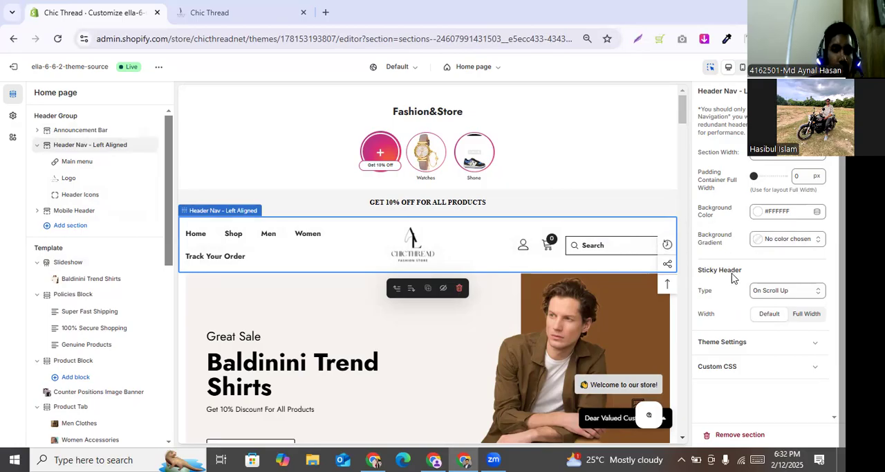
left_click(751, 342)
scroll(752, 341, "down", 4)
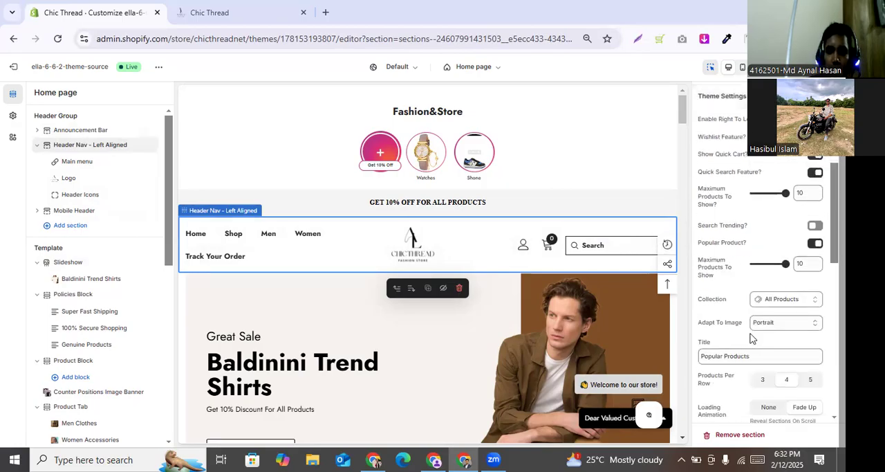
scroll(752, 338, "up", 2)
scroll(765, 296, "up", 1)
scroll(760, 298, "down", 4)
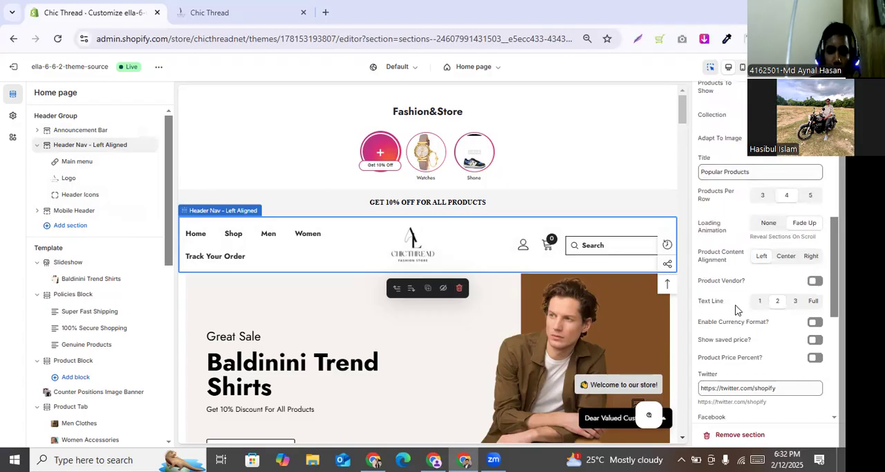
scroll(735, 312, "down", 1)
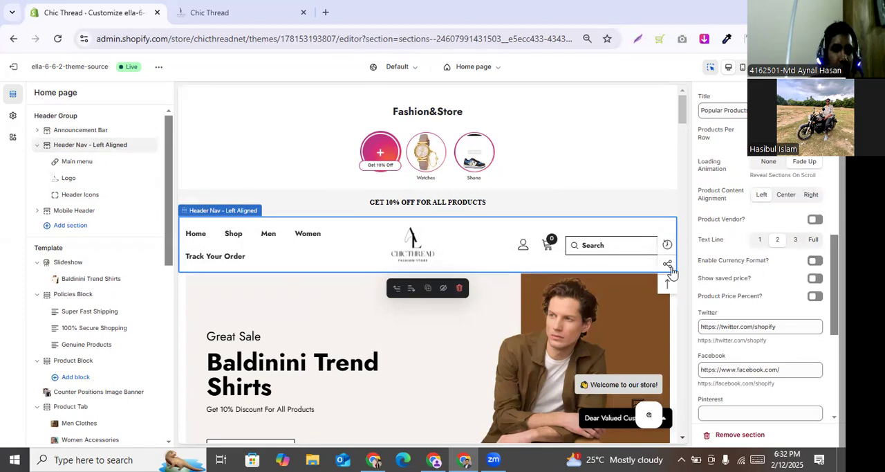
Enable Show Language / Currency for the sticky header in the Header Icons block
mouse_move(72, 176)
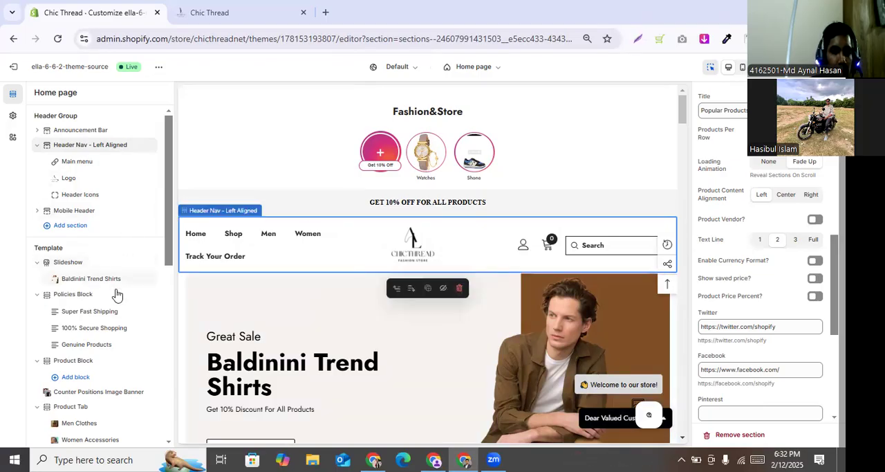
left_click(83, 199)
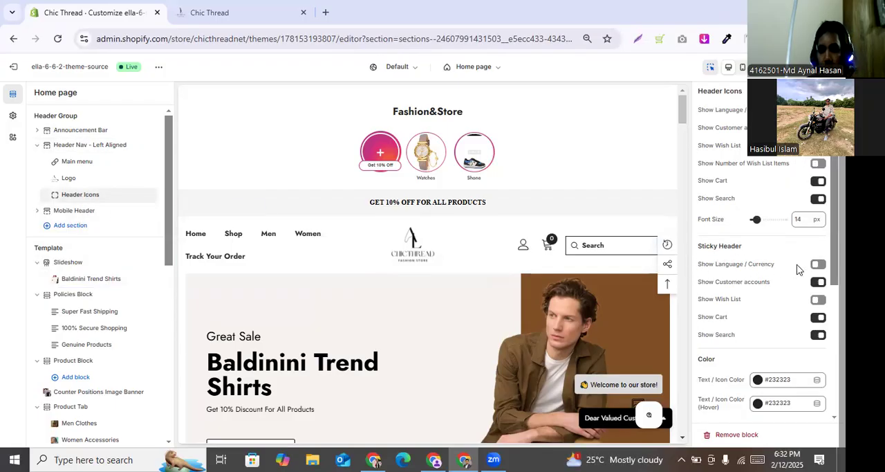
left_click(817, 265)
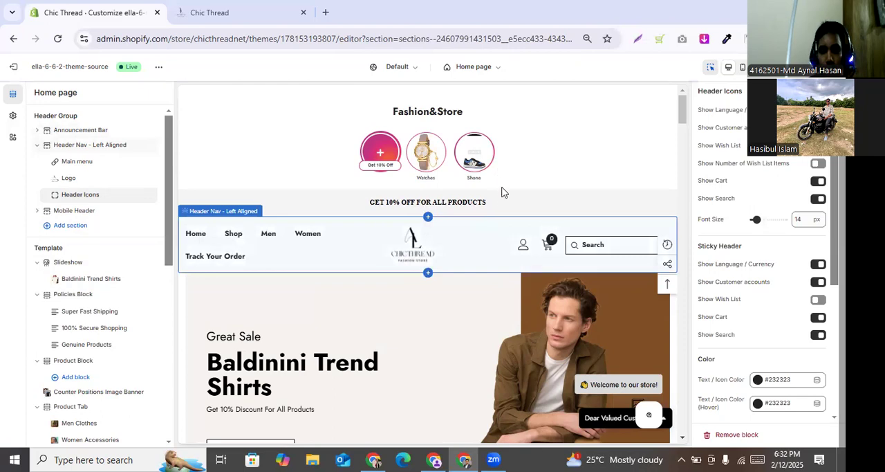
Examine how the header behaves in the home page preview, from the header down to the New Arrivals section
scroll(503, 194, "down", 4)
scroll(504, 195, "up", 4)
scroll(504, 198, "down", 5)
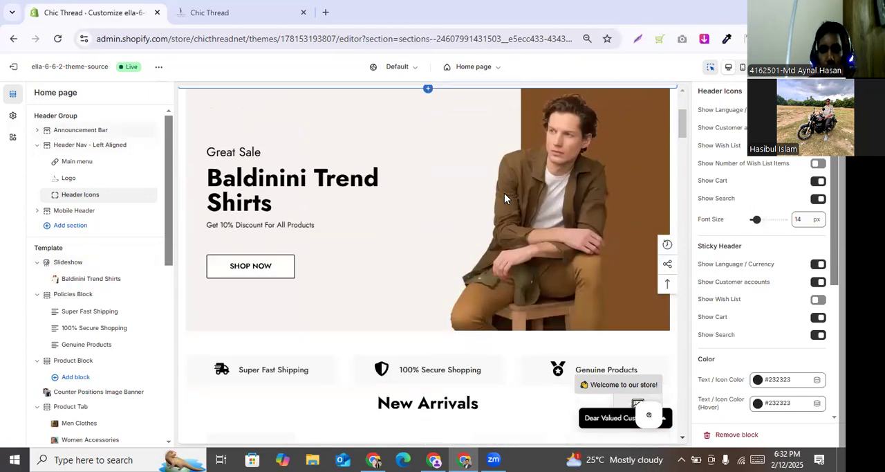
scroll(504, 200, "up", 5)
scroll(503, 202, "down", 2)
scroll(503, 202, "down", 3)
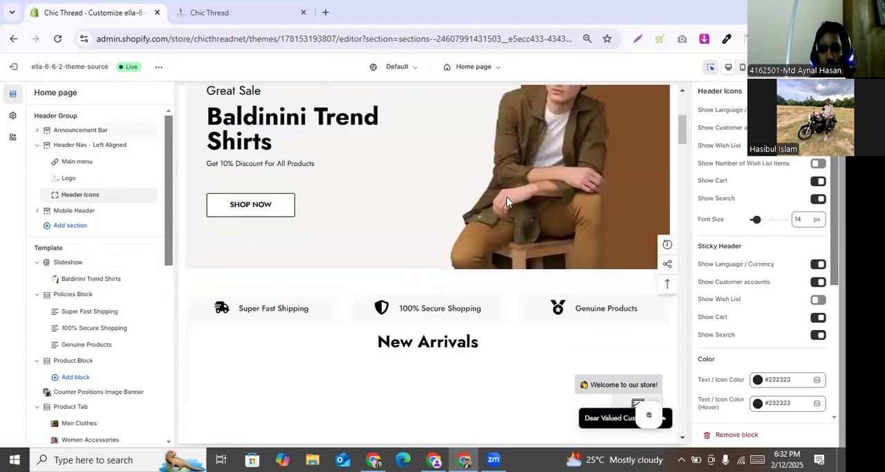
scroll(503, 202, "up", 5)
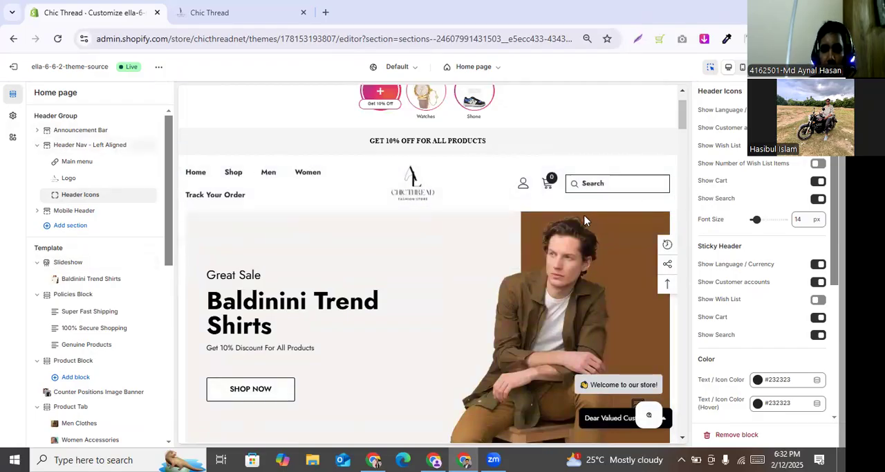
scroll(582, 215, "down", 4)
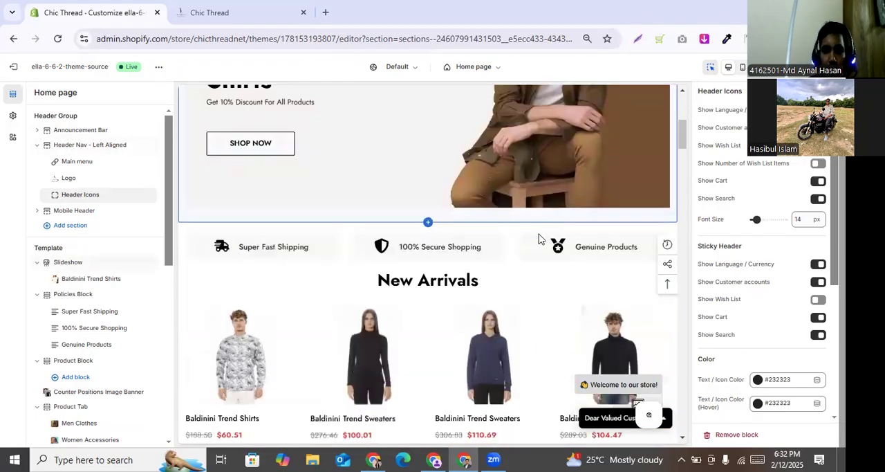
scroll(540, 237, "up", 1)
scroll(540, 236, "down", 5)
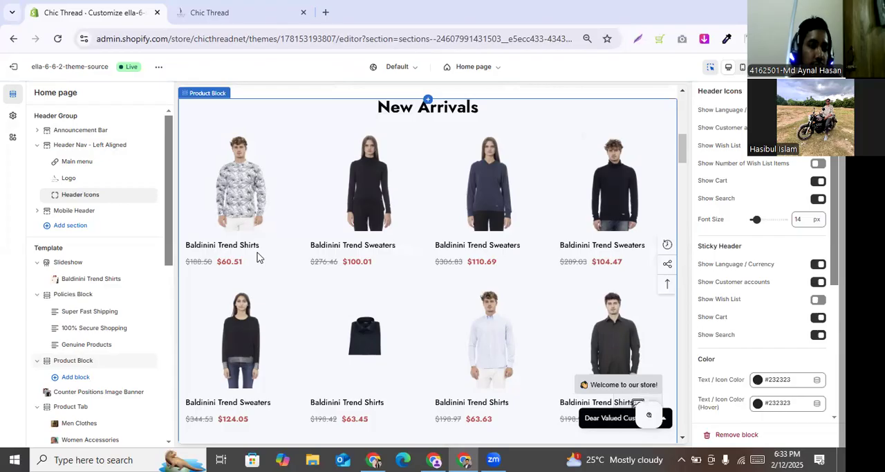
Set the currency function under Multiple Currencies in the theme settings to Shopify Payment and save the theme
left_click(13, 117)
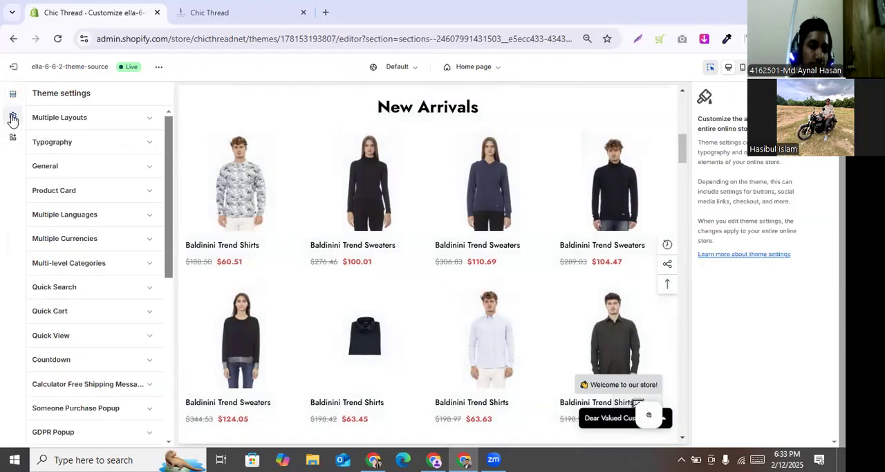
left_click(129, 239)
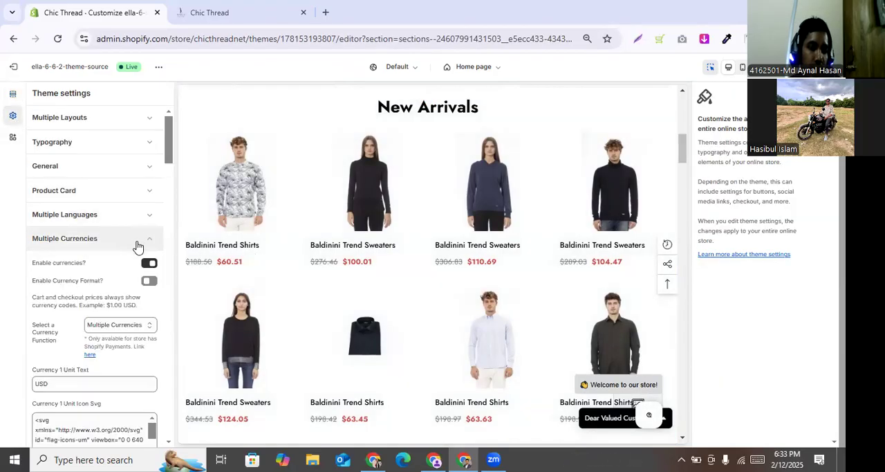
left_click(135, 326)
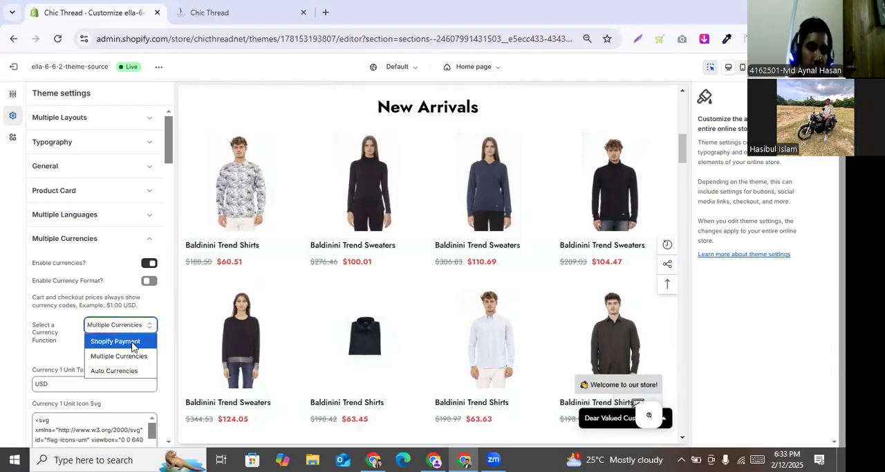
left_click(134, 344)
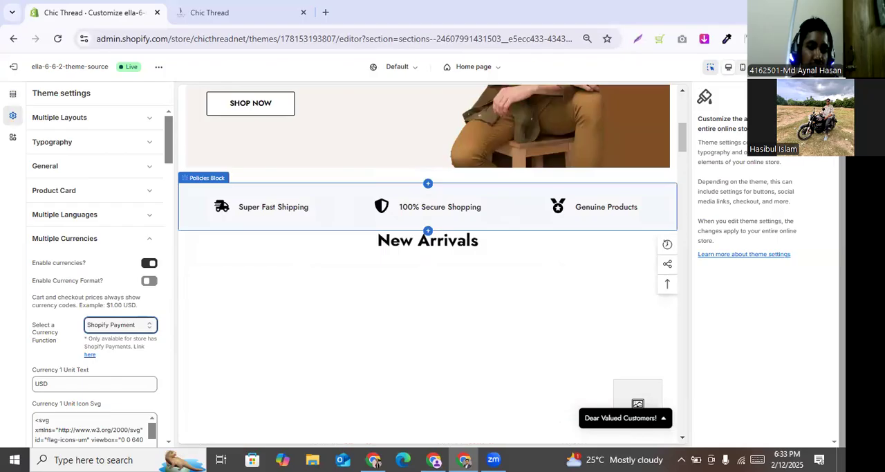
scroll(156, 360, "down", 5)
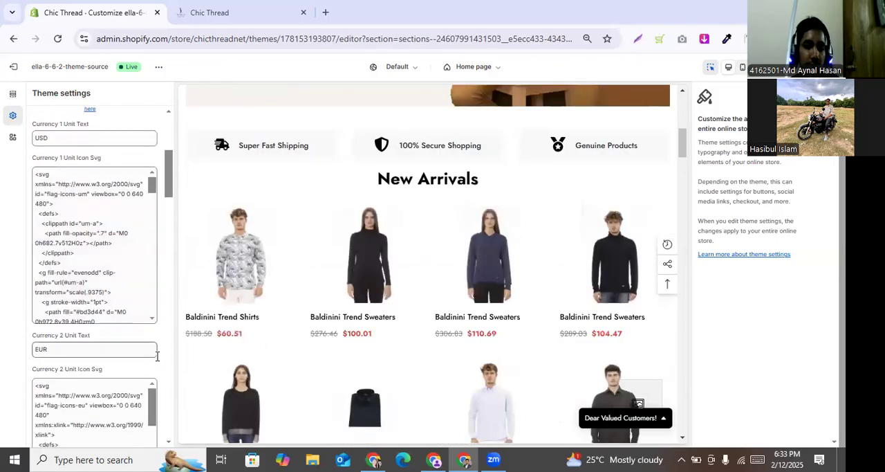
scroll(157, 360, "down", 5)
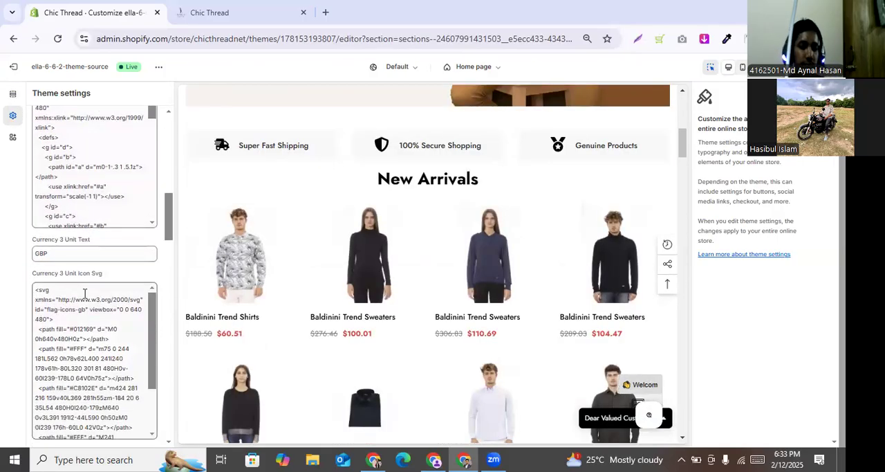
scroll(161, 283, "up", 10)
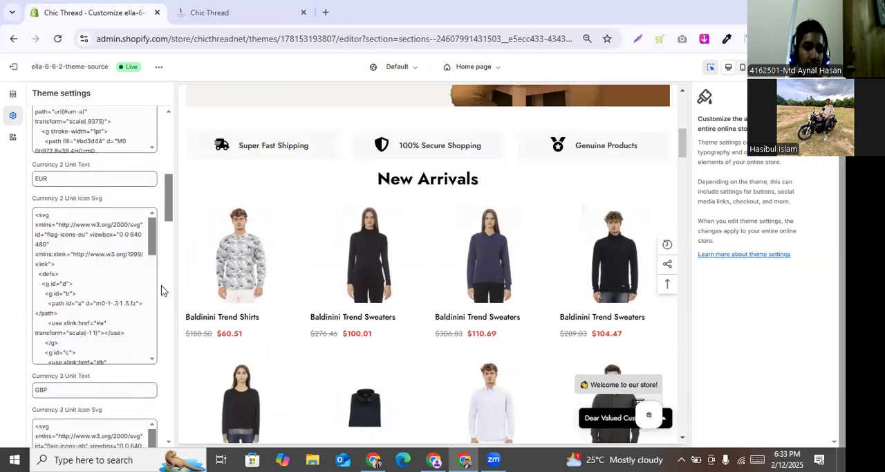
scroll(164, 290, "down", 5)
scroll(160, 287, "down", 6)
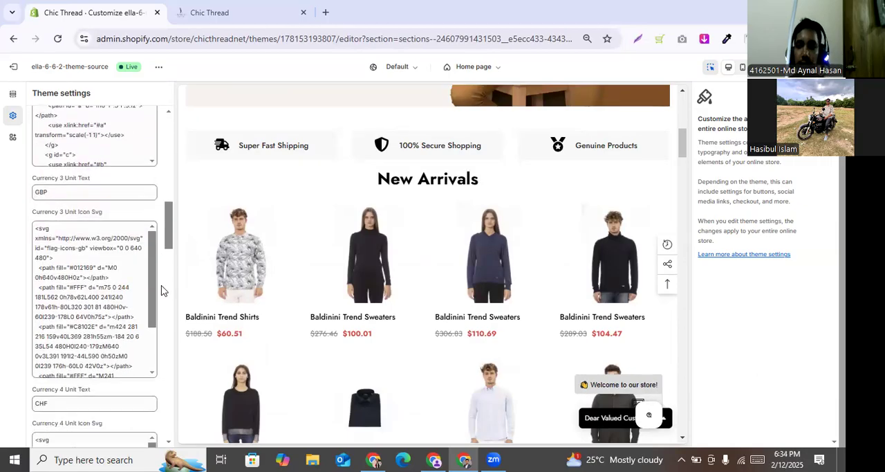
scroll(153, 284, "up", 9)
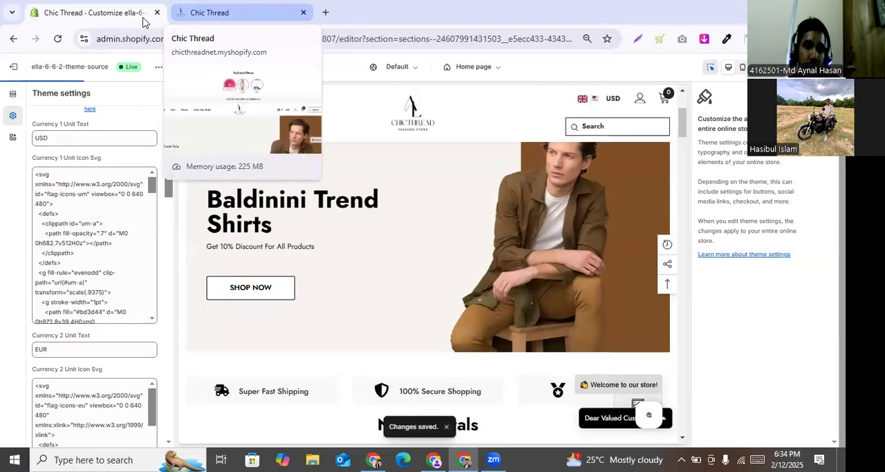
Close the old storefront tab, view the live store afresh and check the currency options in its header
left_click(303, 13)
left_click(159, 66)
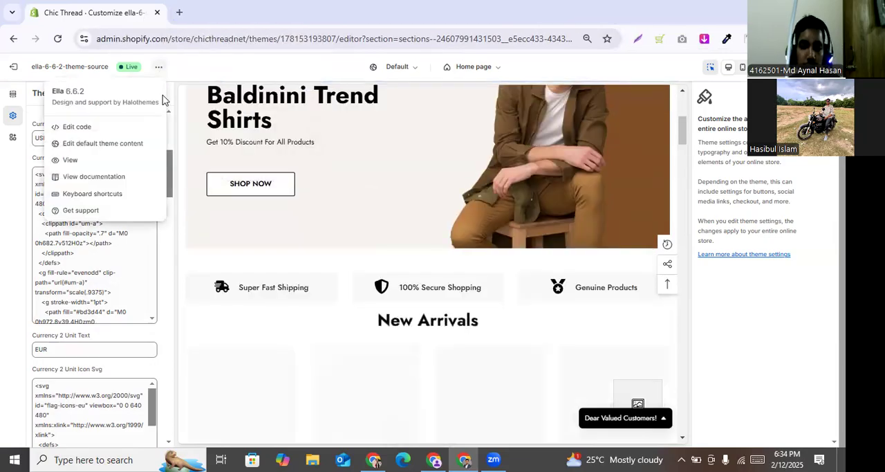
left_click(114, 161)
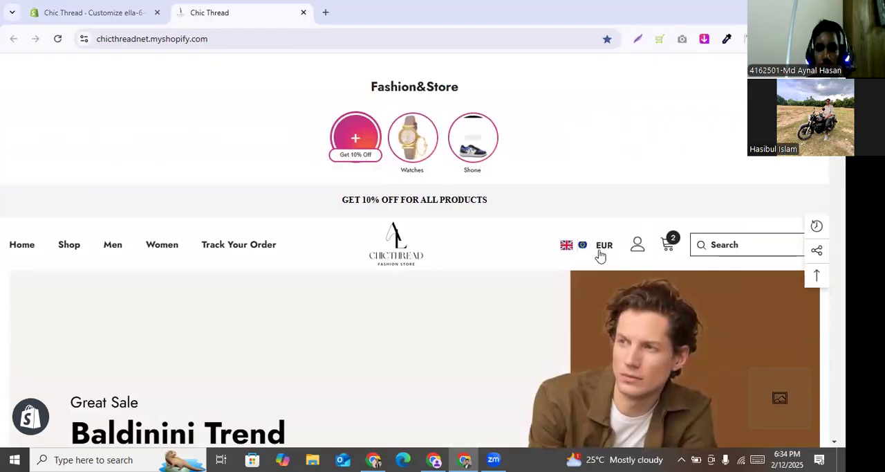
left_click(583, 250)
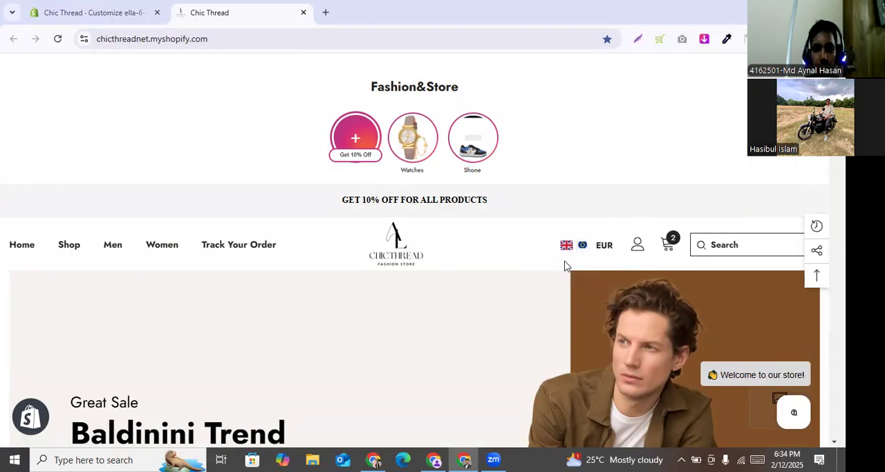
left_click(585, 249)
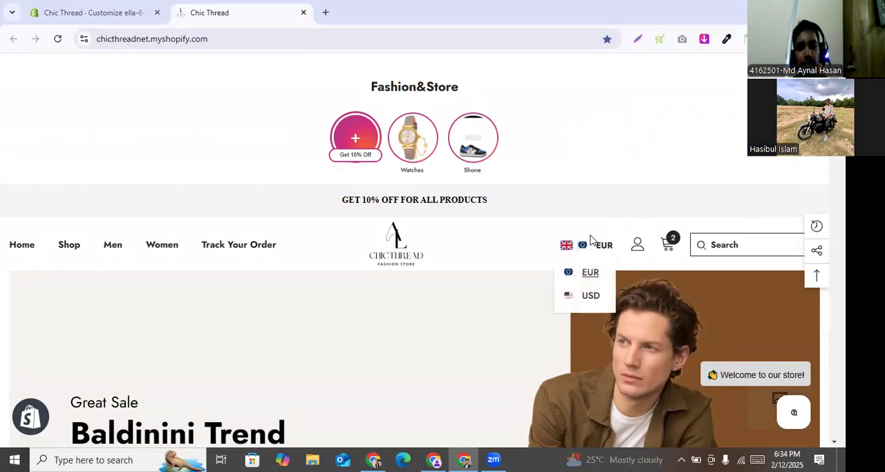
Duplicate the theme editor's browser tab and return the original tab to the Themes admin page
left_click(99, 17)
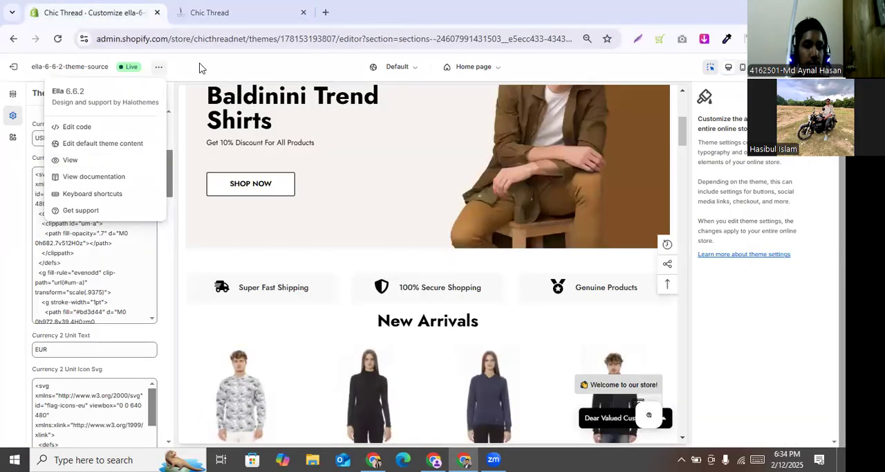
right_click(123, 12)
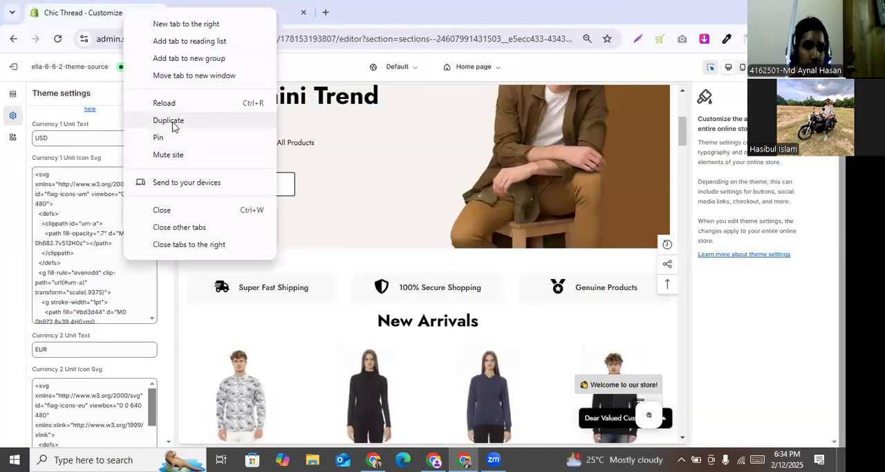
left_click(168, 120)
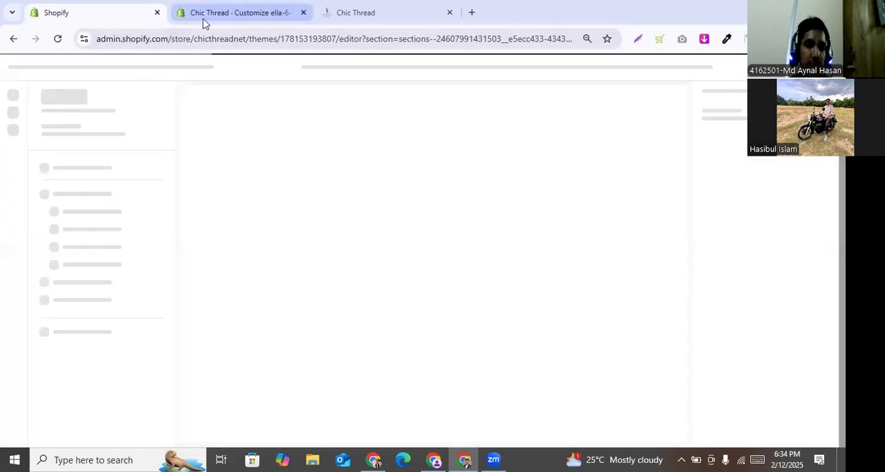
left_click(203, 22)
left_click(77, 20)
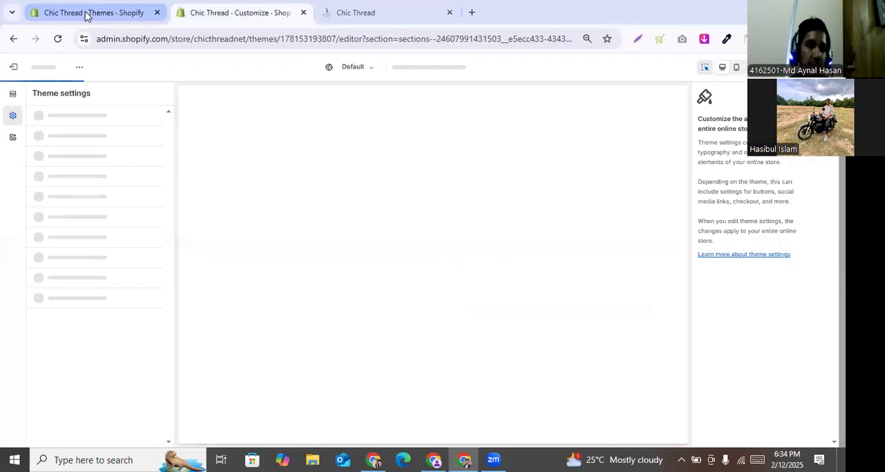
left_click(85, 14)
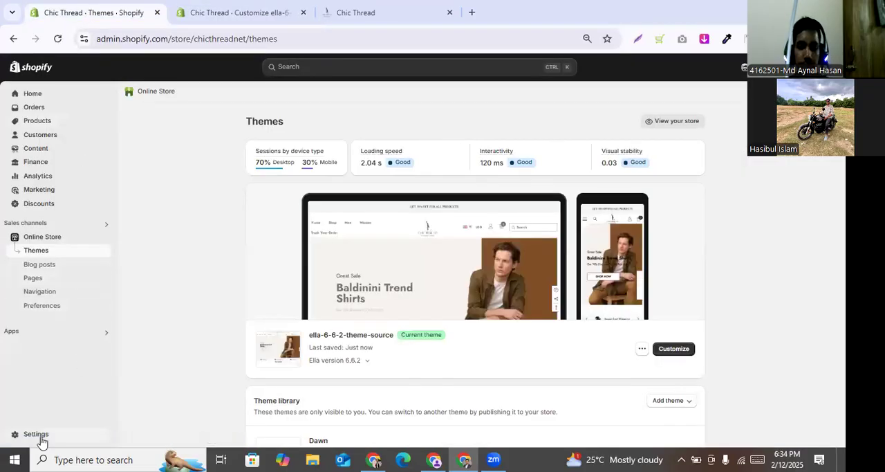
Open the Markets page in the store settings and review the International market's settings
left_click(42, 436)
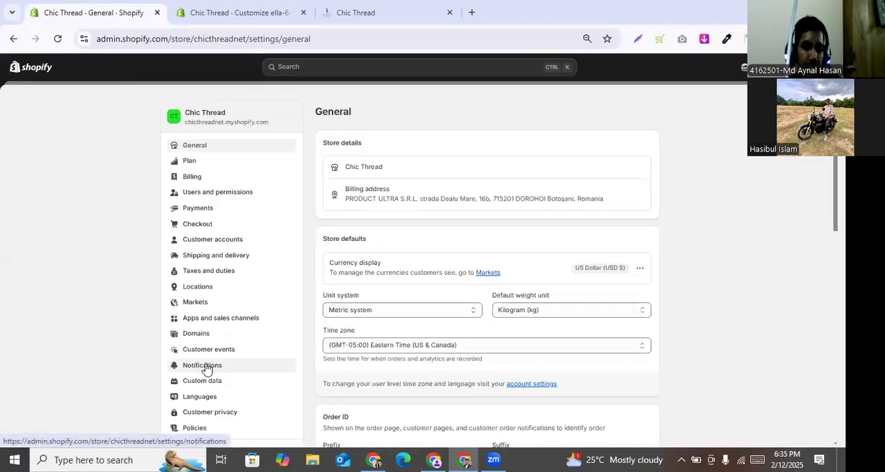
left_click(211, 304)
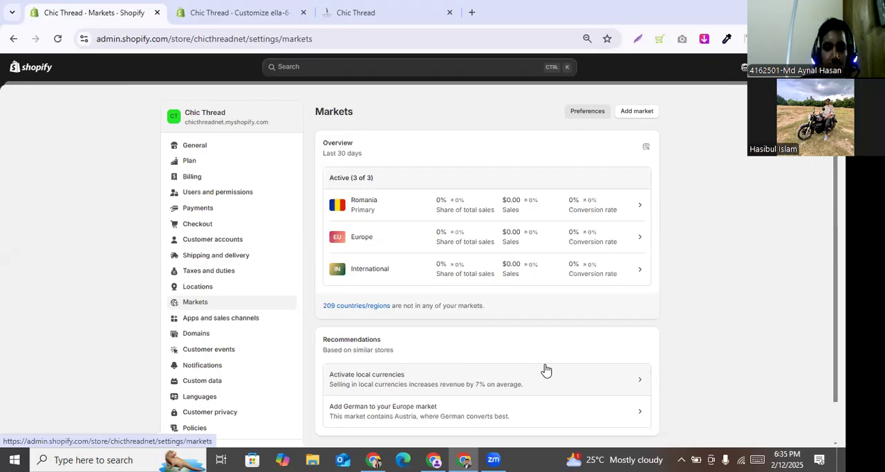
left_click(395, 277)
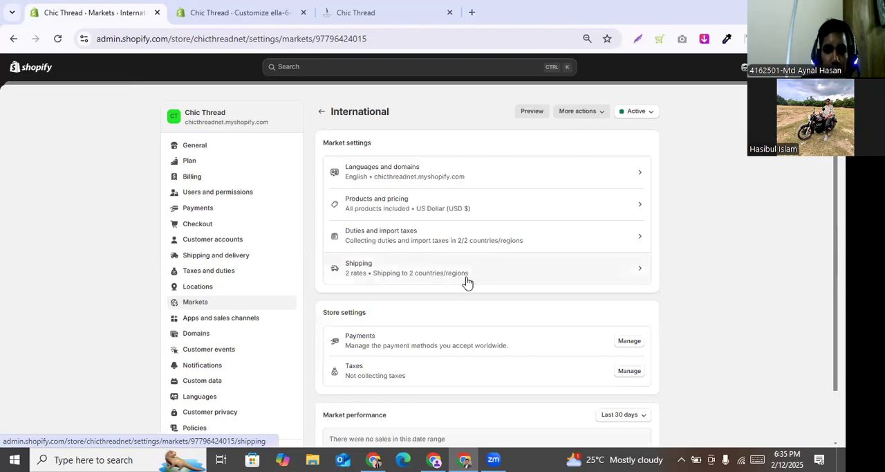
scroll(526, 370, "down", 2)
scroll(536, 370, "up", 2)
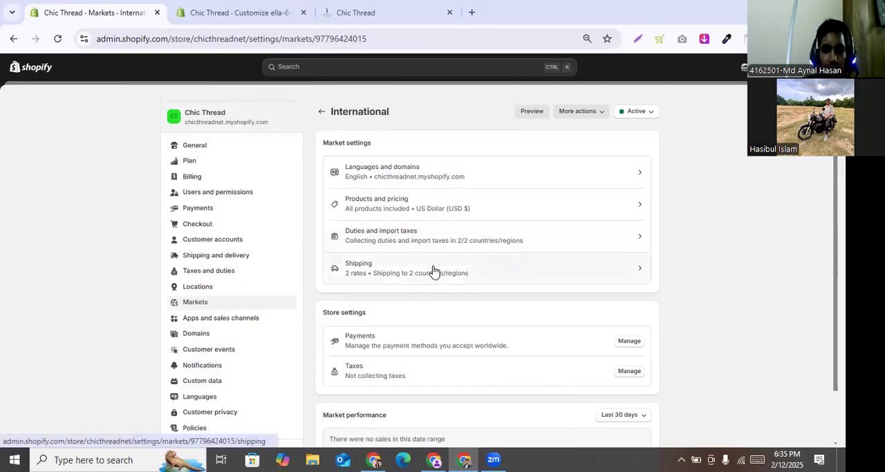
Turn on showing prices to customers in their local currency in the International market's products and pricing settings, and save
left_click(437, 217)
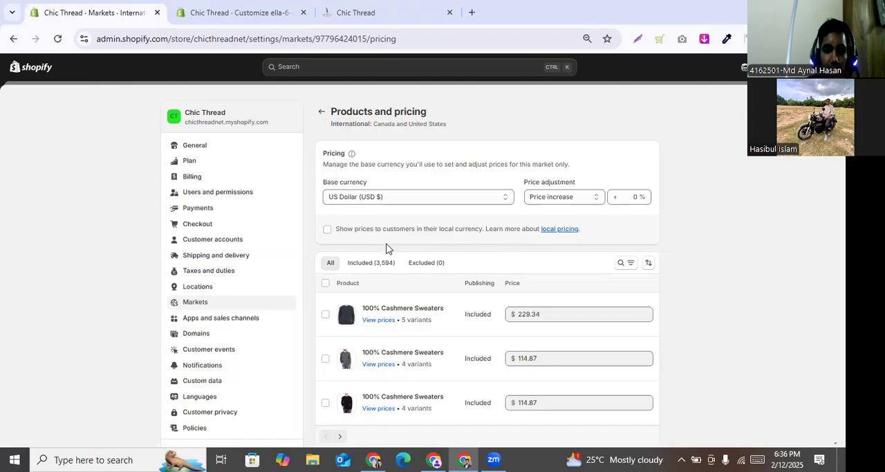
left_click(327, 230)
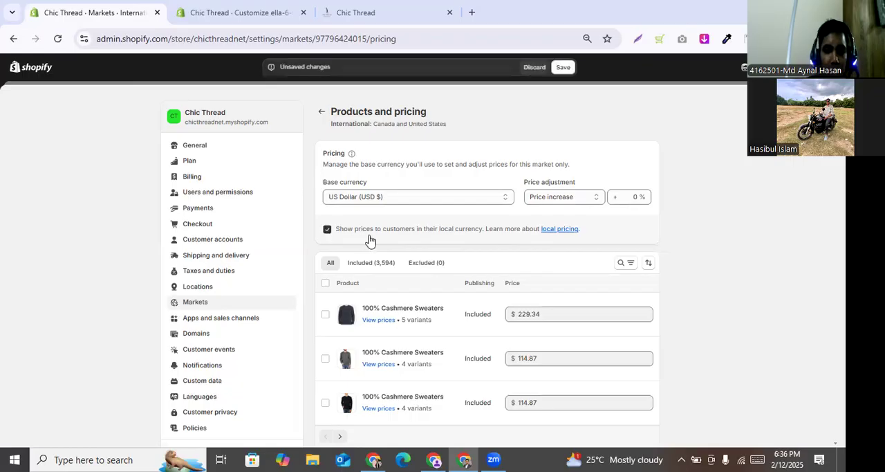
left_click(564, 68)
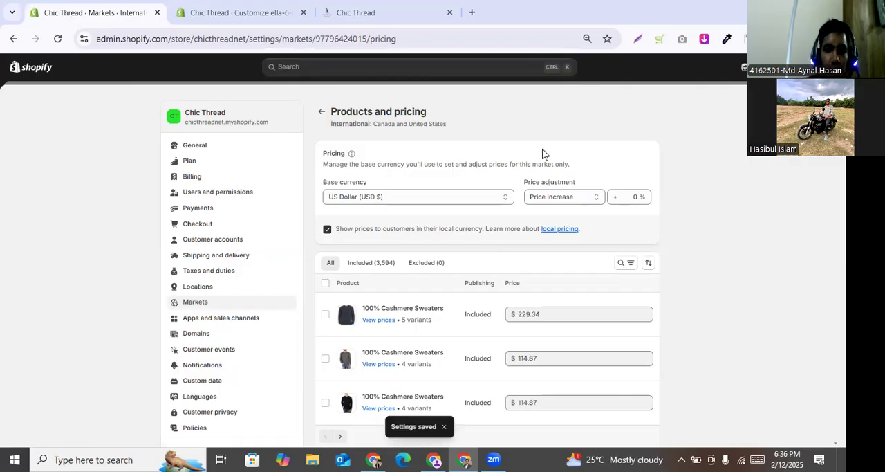
Reload the live storefront and check which currencies its header selector offers
left_click(320, 21)
left_click(60, 40)
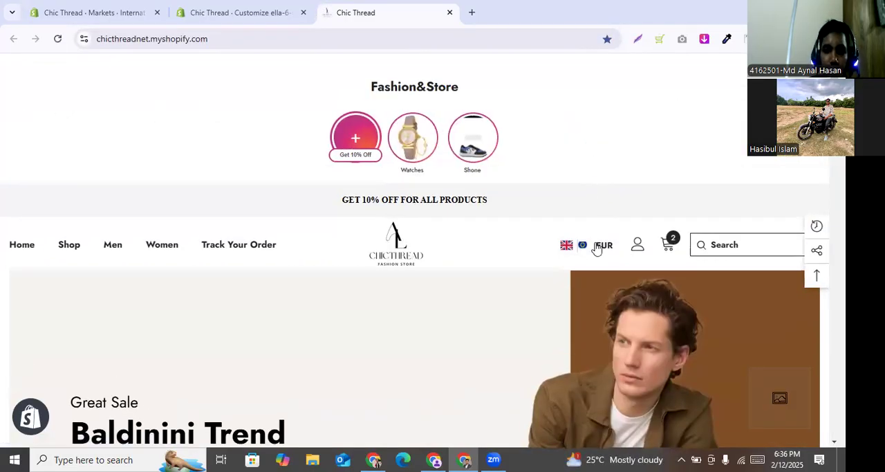
left_click(598, 250)
scroll(574, 271, "down", 1)
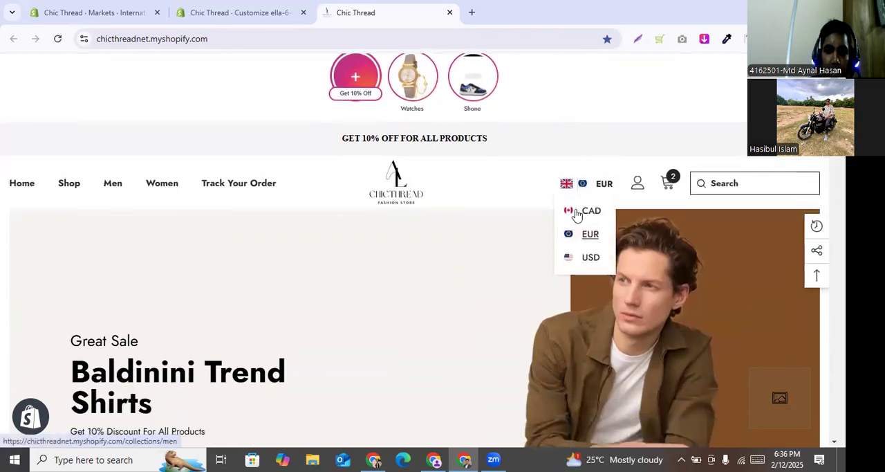
scroll(587, 229, "down", 2)
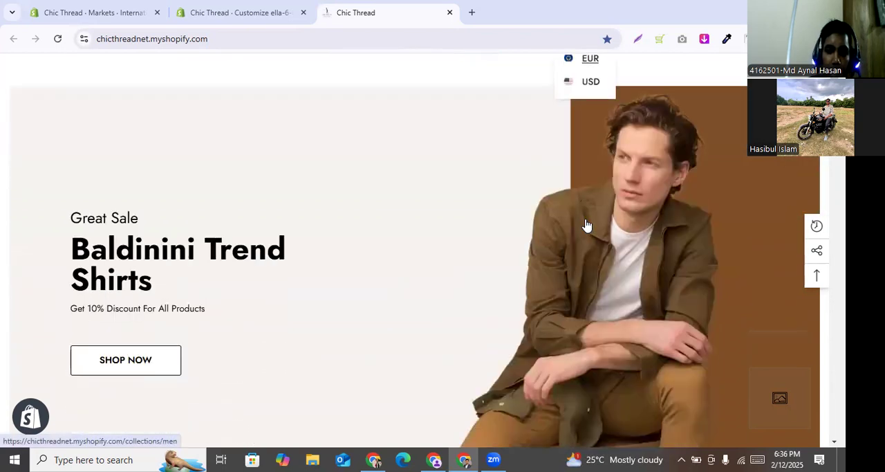
scroll(588, 231, "up", 3)
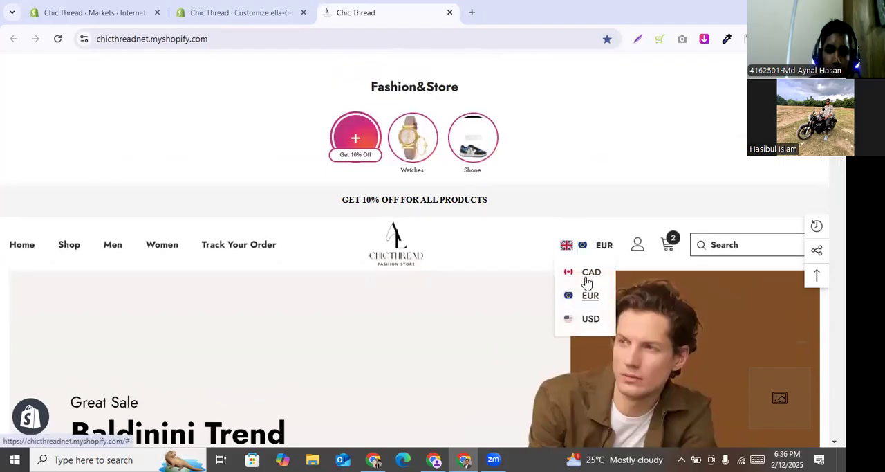
left_click(586, 253)
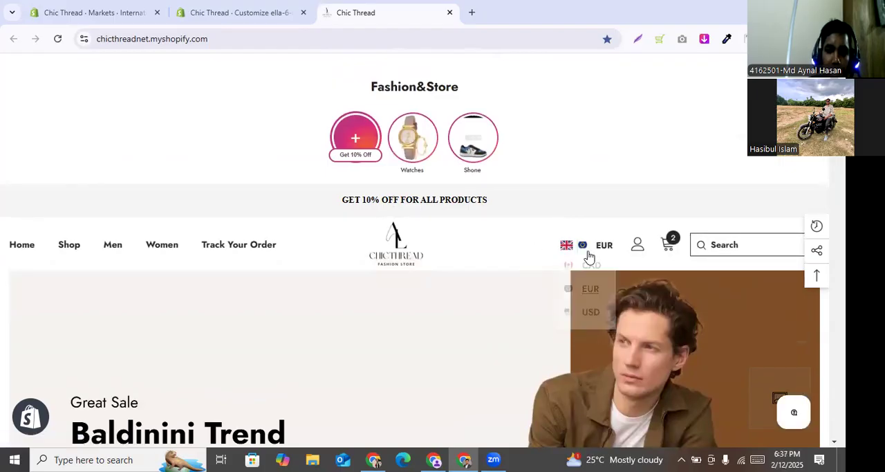
left_click(586, 253)
scroll(581, 249, "down", 2)
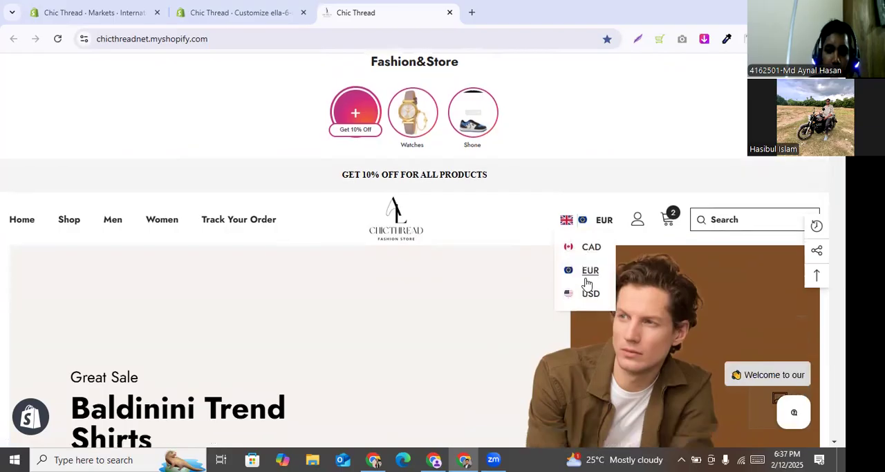
scroll(575, 240, "up", 3)
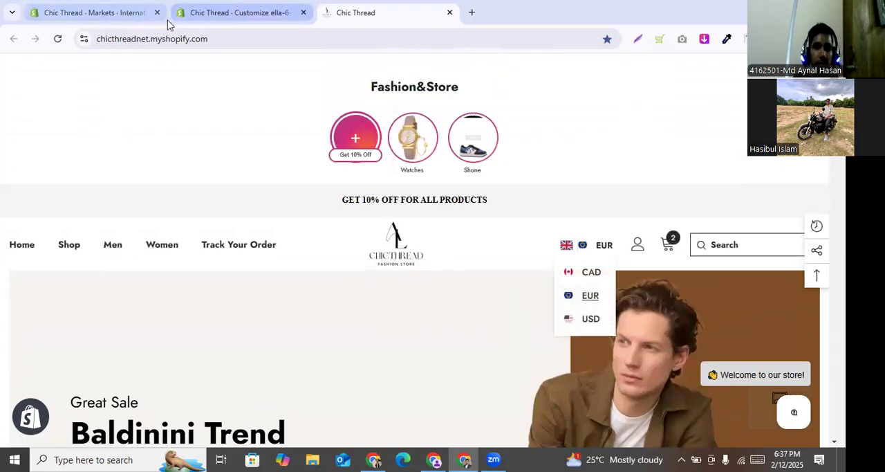
Turn on showing prices in customers' local currency in the Europe market's products and pricing settings, and save
key("ctrl+1")
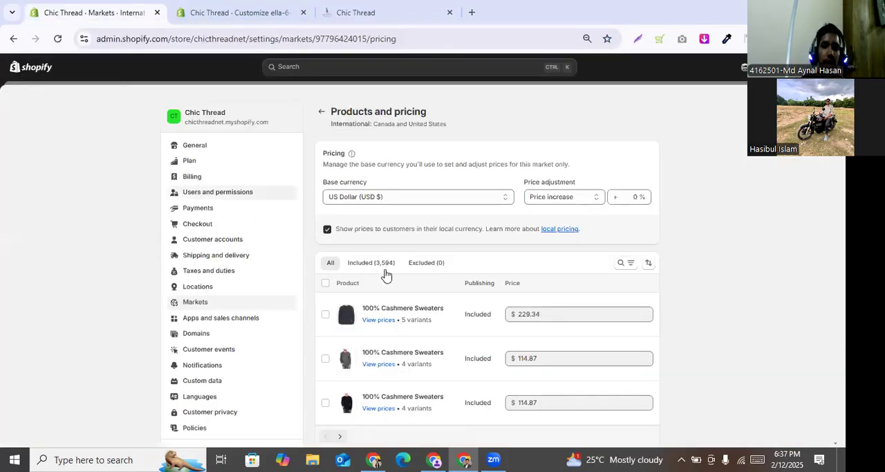
left_click(322, 112)
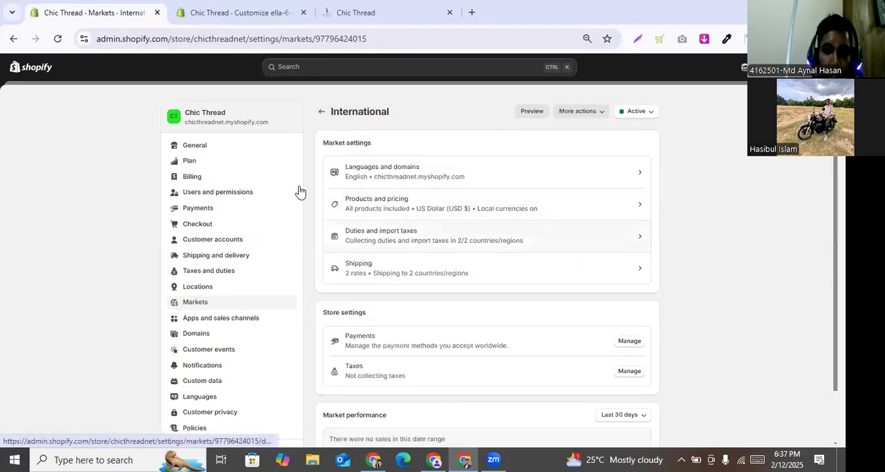
left_click(322, 119)
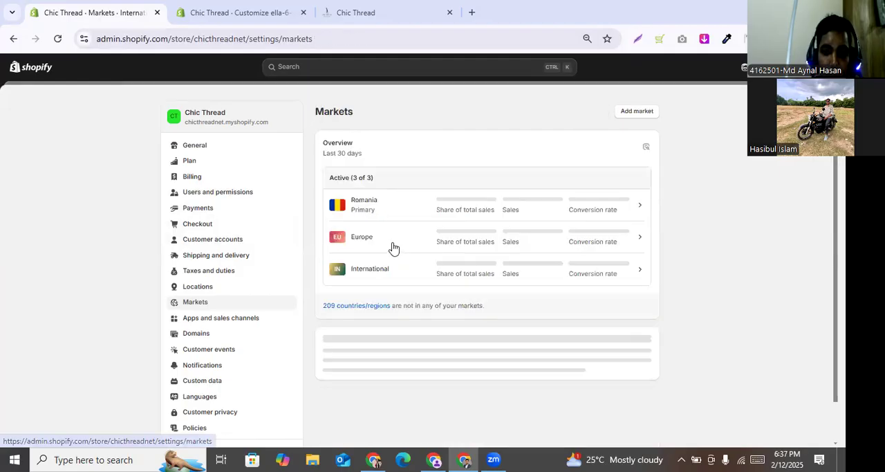
left_click(389, 244)
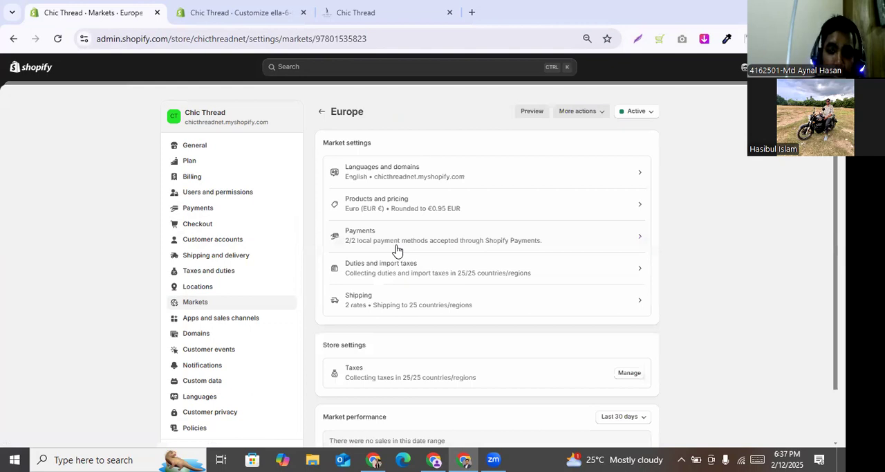
left_click(411, 210)
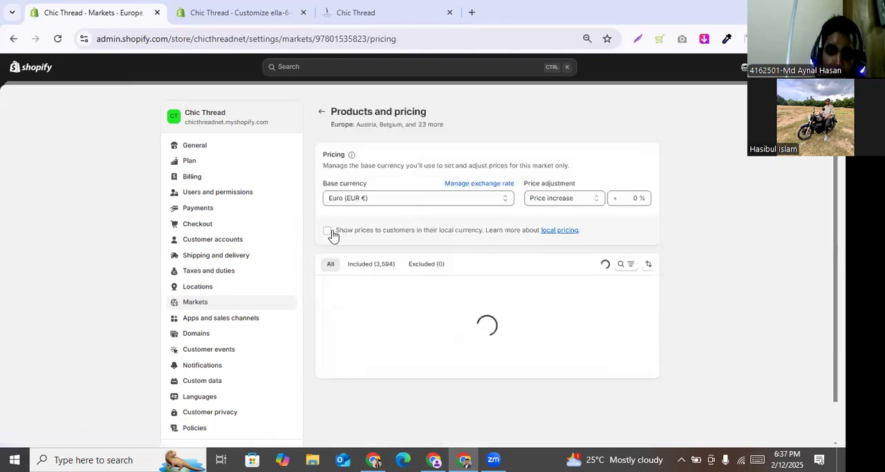
left_click(327, 230)
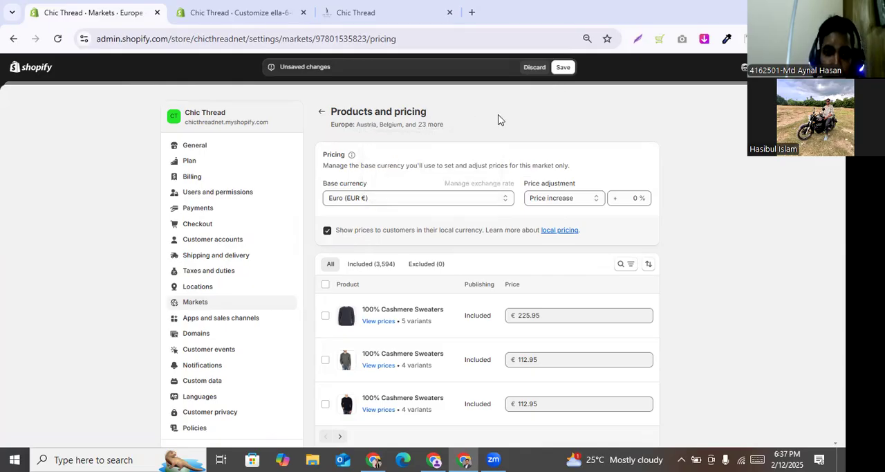
left_click(563, 68)
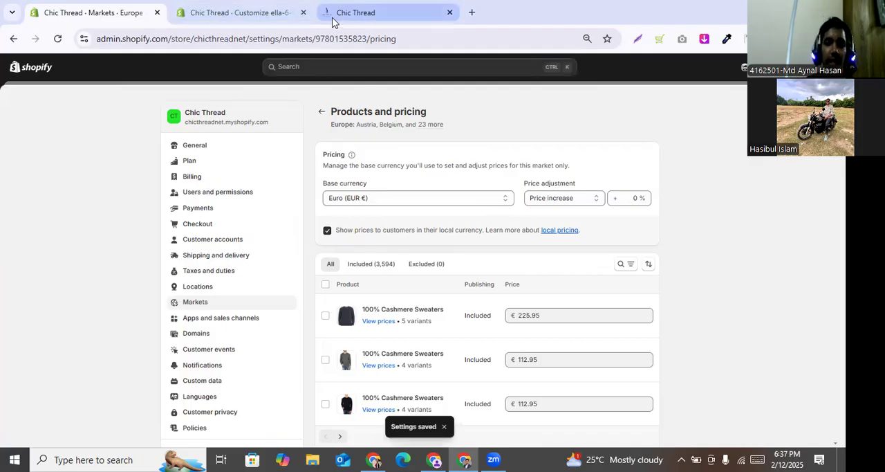
Reload the live storefront again and examine the full list of currencies in the header selector
mouse_move(332, 23)
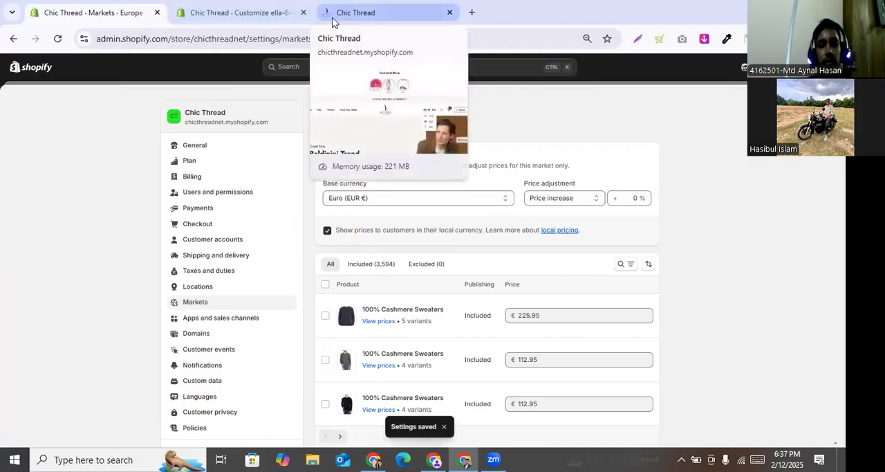
left_click(349, 15)
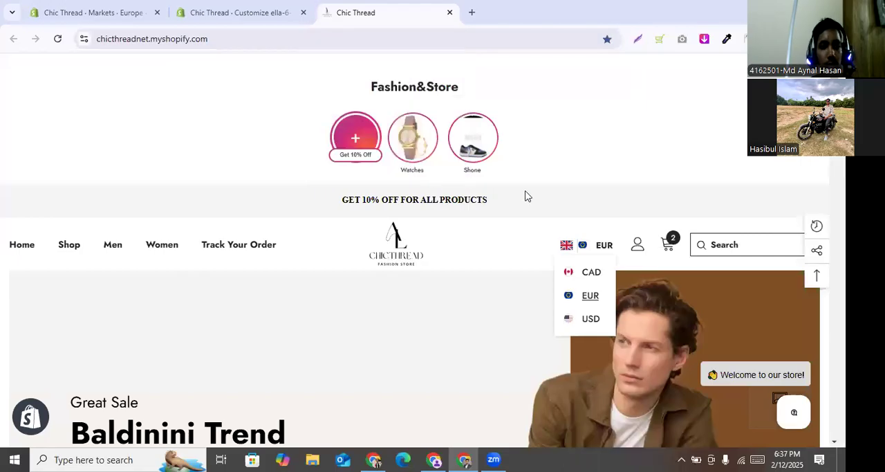
key("ctrl+r")
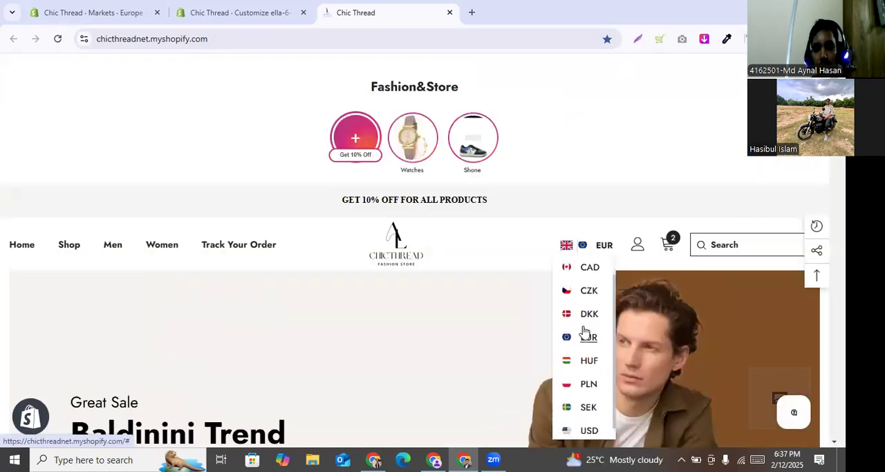
scroll(583, 344, "down", 5)
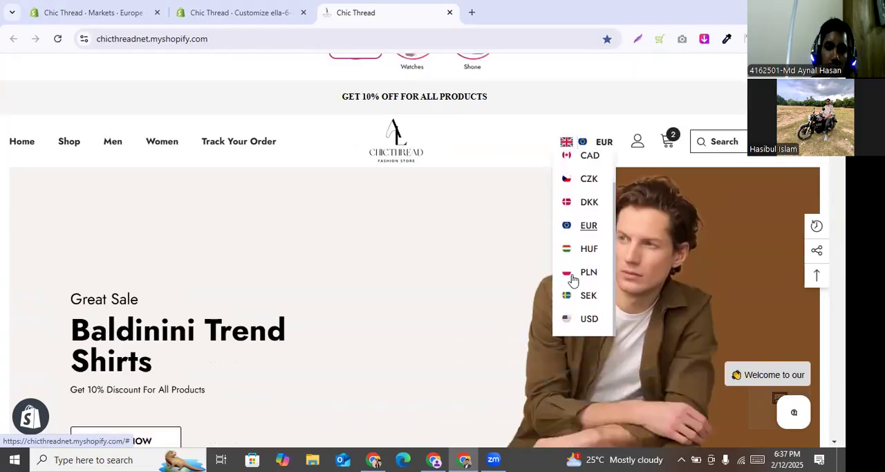
scroll(602, 322, "up", 2)
scroll(590, 276, "up", 2)
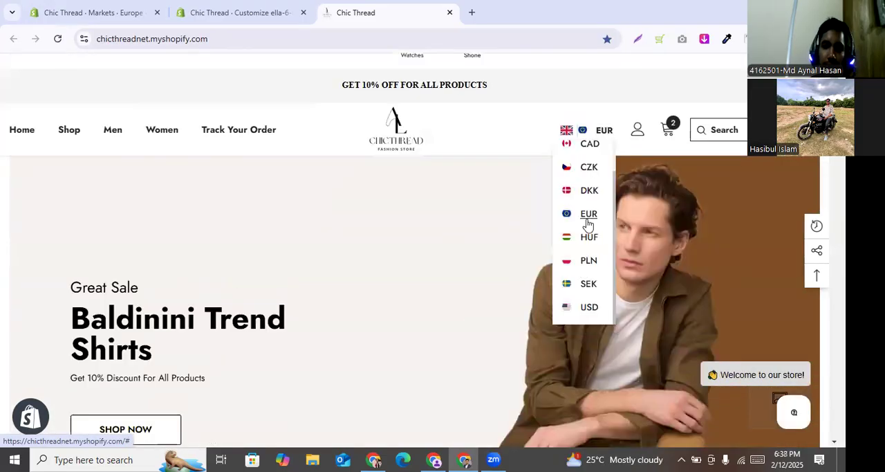
scroll(587, 220, "up", 1)
scroll(587, 220, "down", 1)
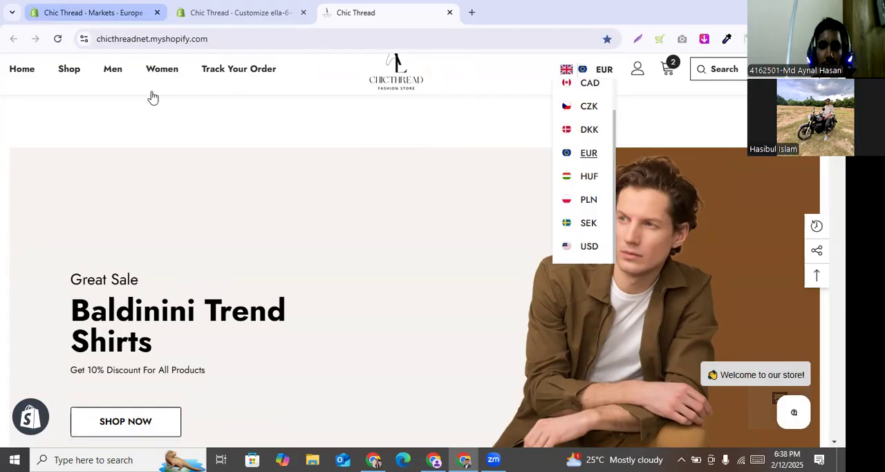
Return the store settings to the Europe market's overview and switch the live storefront's currency to DKK
key("ctrl+1")
left_click(321, 111)
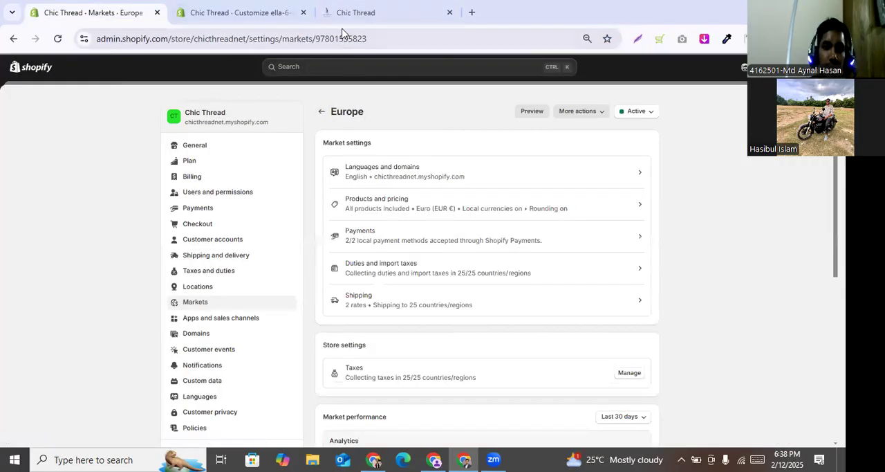
left_click(346, 15)
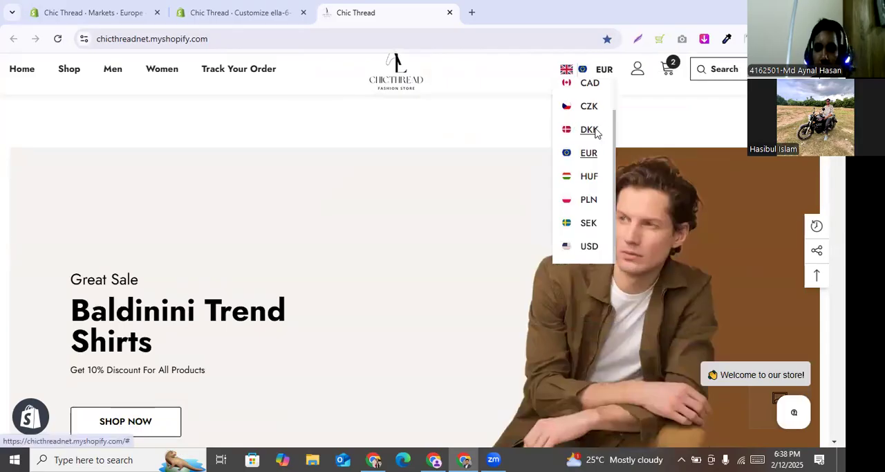
left_click(590, 130)
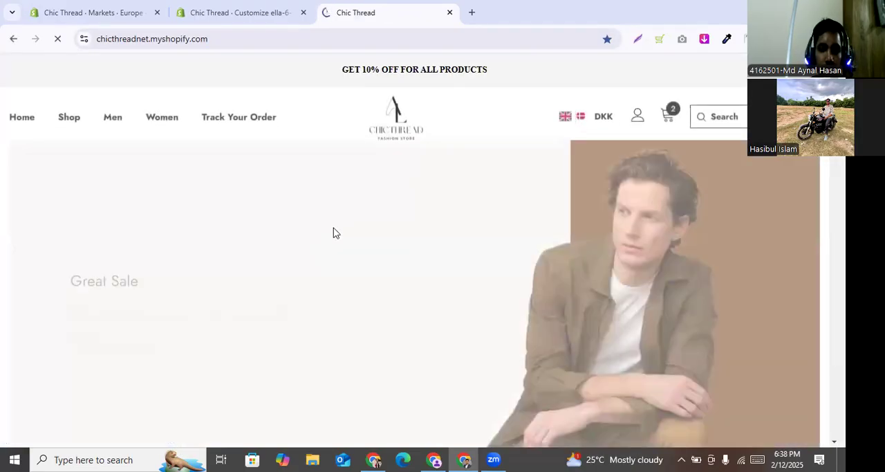
Look through the homepage's product sections to check the currency in which prices are shown
scroll(350, 234, "down", 8)
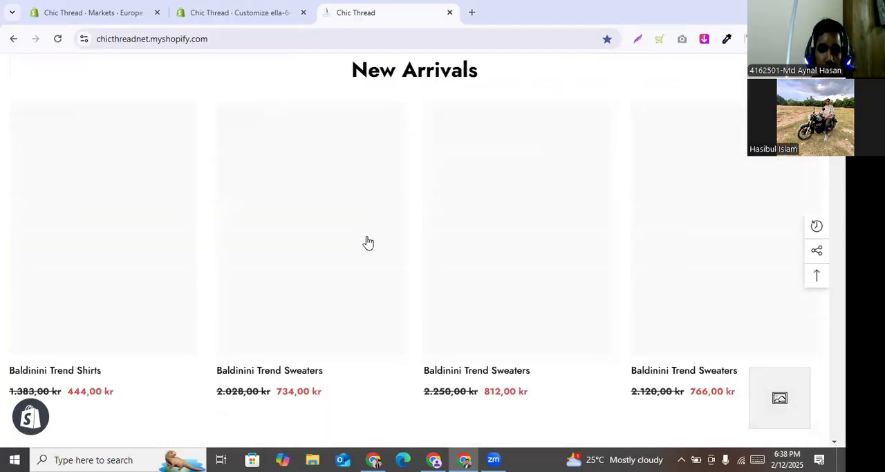
scroll(359, 246, "down", 1)
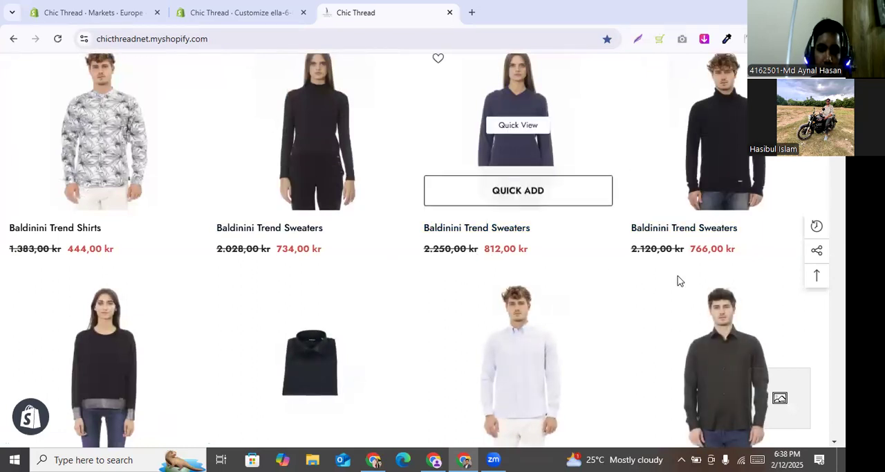
scroll(677, 281, "down", 3)
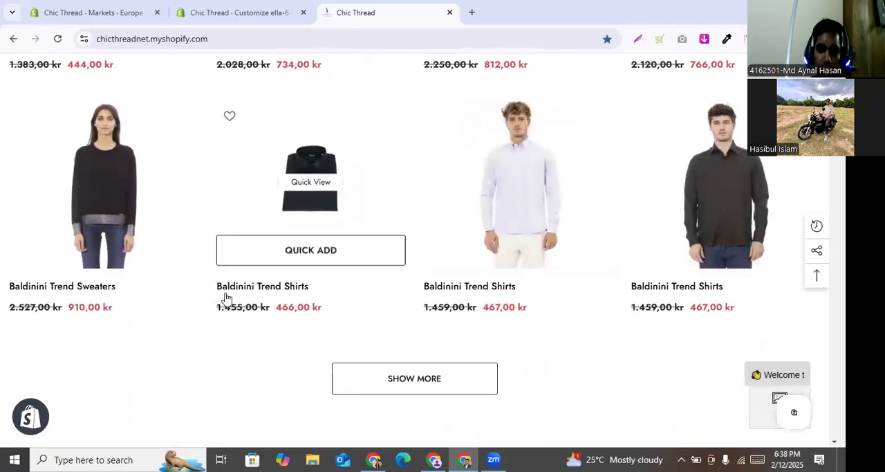
scroll(351, 281, "down", 3)
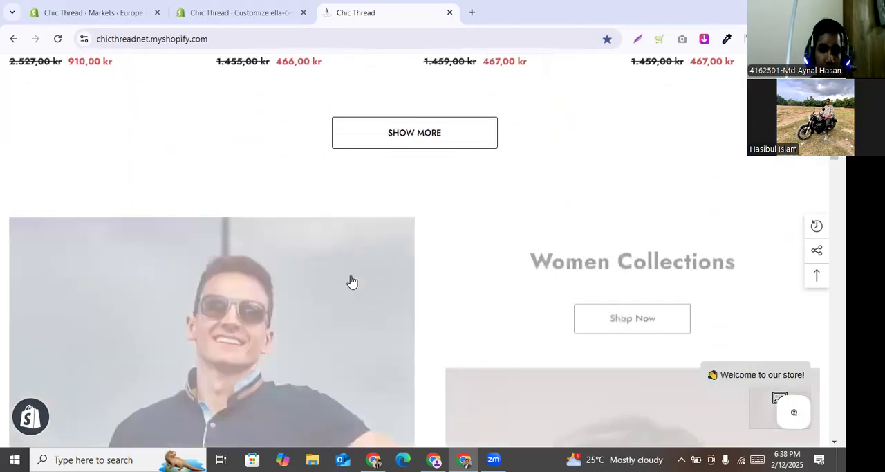
scroll(364, 279, "down", 4)
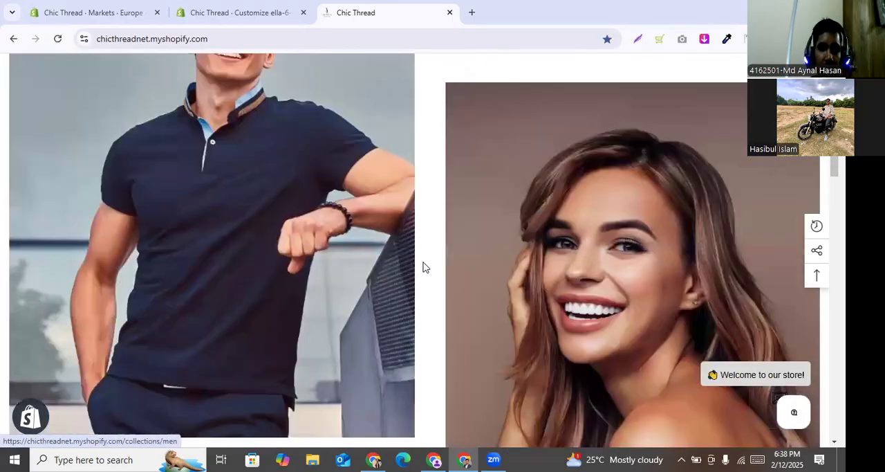
scroll(426, 268, "down", 7)
scroll(557, 239, "down", 5)
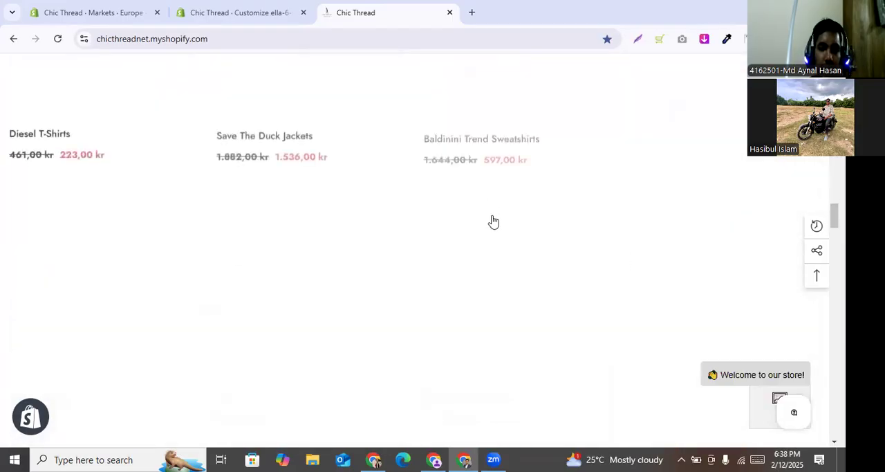
scroll(450, 263, "down", 3)
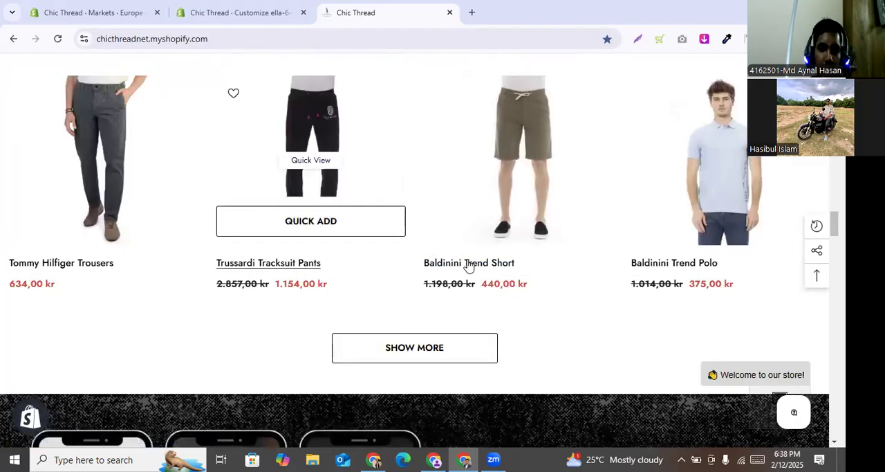
scroll(468, 268, "up", 3)
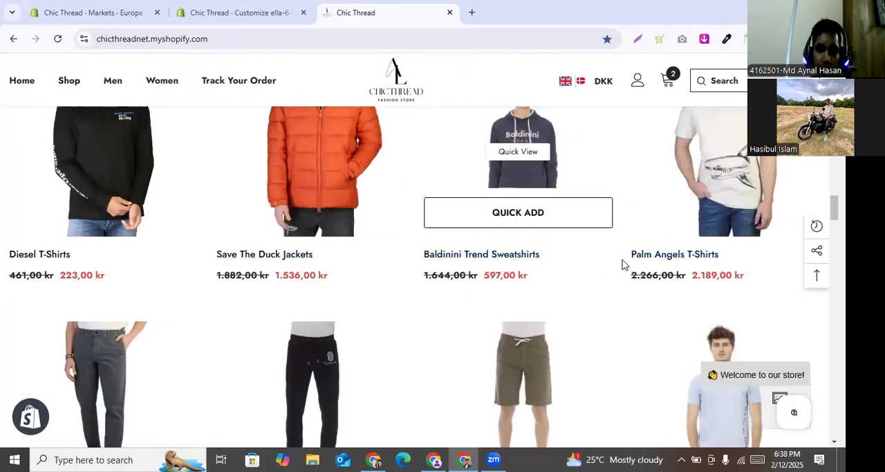
Return to the store's Markets settings and open the International market's products and pricing settings
left_click(244, 13)
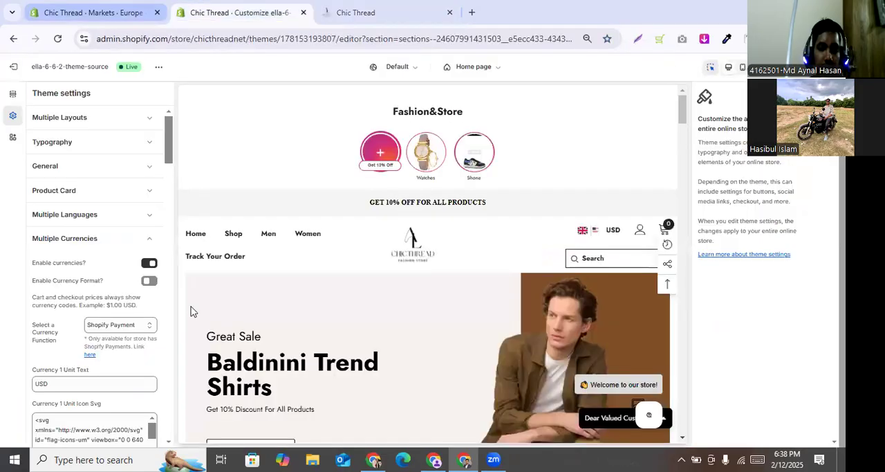
key("ctrl+shift+Tab")
left_click(322, 113)
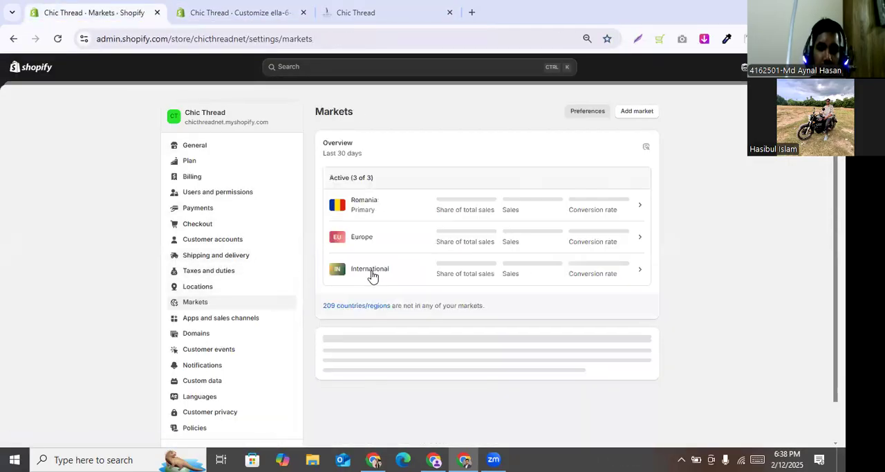
left_click(373, 272)
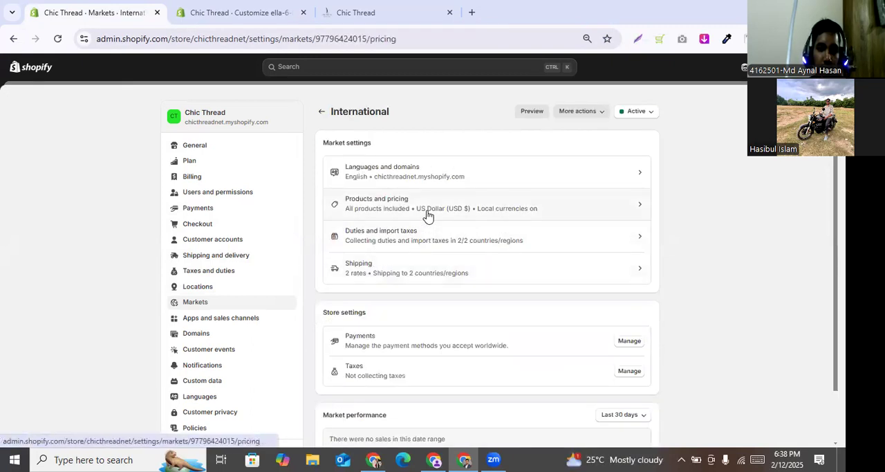
left_click(427, 209)
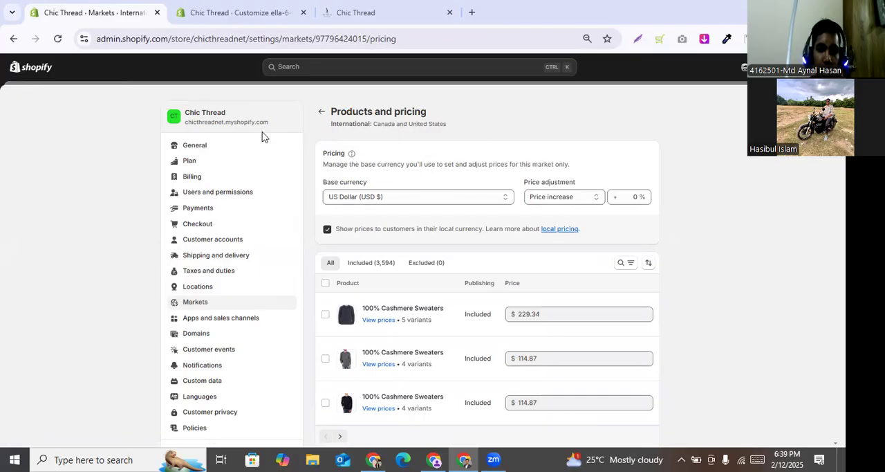
Examine which countries the International market covers, and return to the Markets overview
left_click_drag(448, 128, 373, 123)
left_click_drag(451, 131, 378, 126)
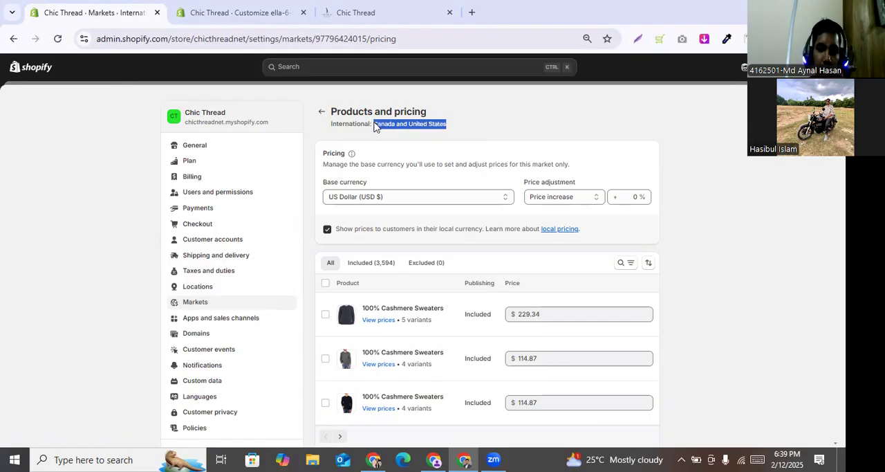
left_click(470, 109)
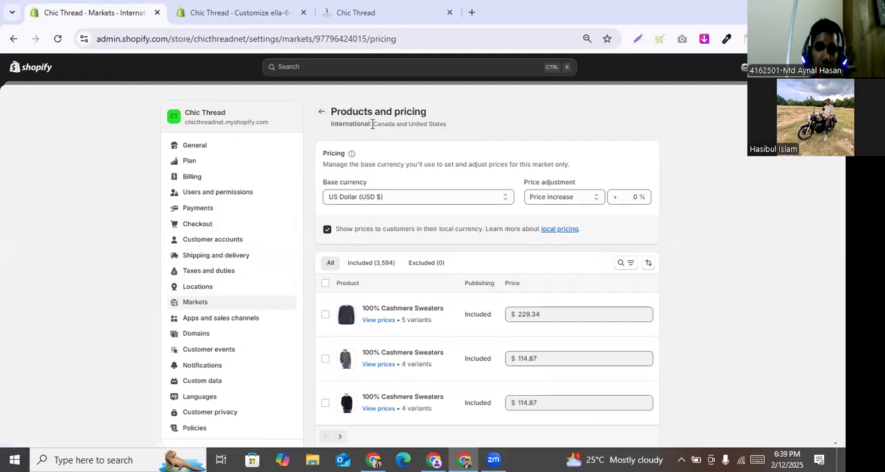
triple_click(435, 124)
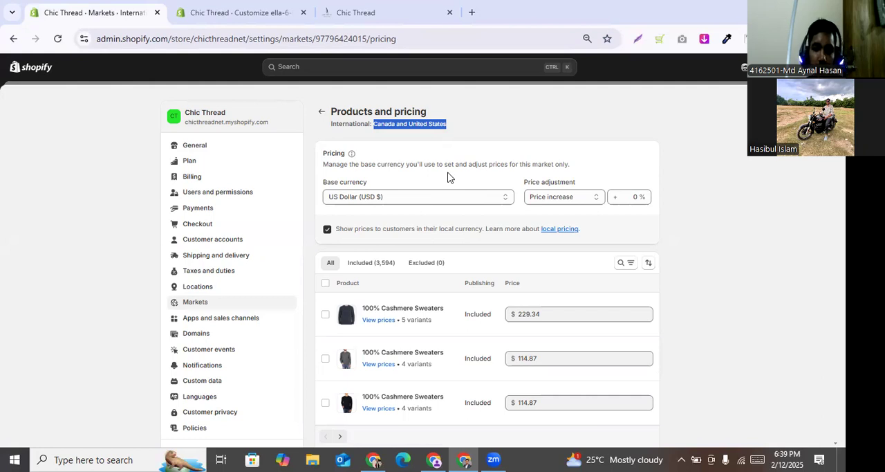
left_click_drag(451, 128, 382, 130)
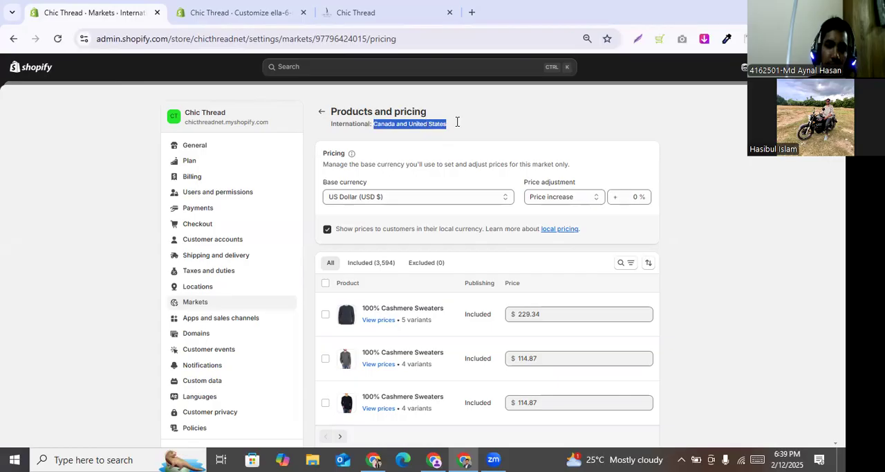
left_click(358, 123)
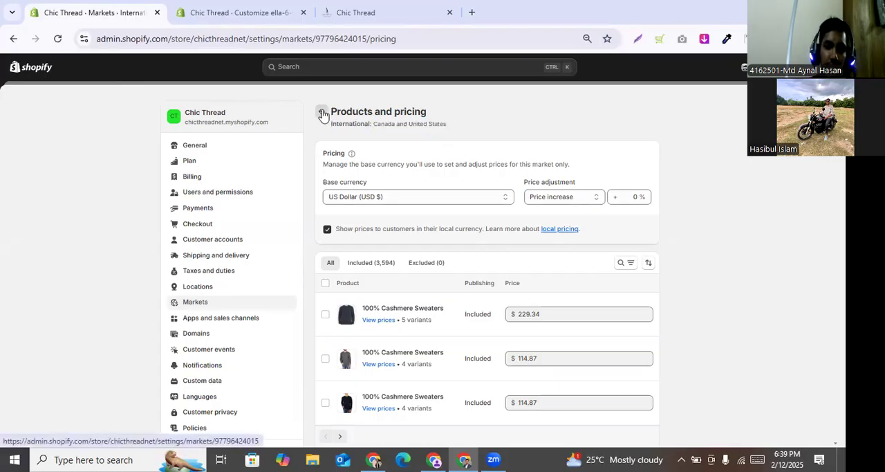
left_click(323, 113)
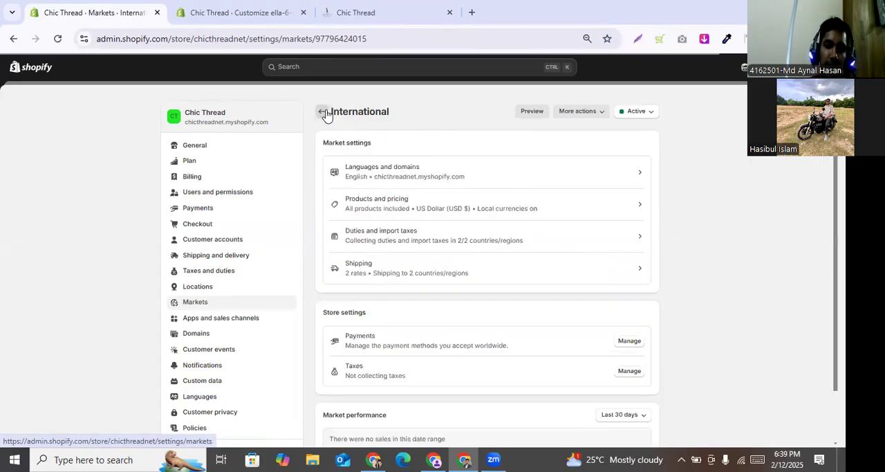
left_click(327, 114)
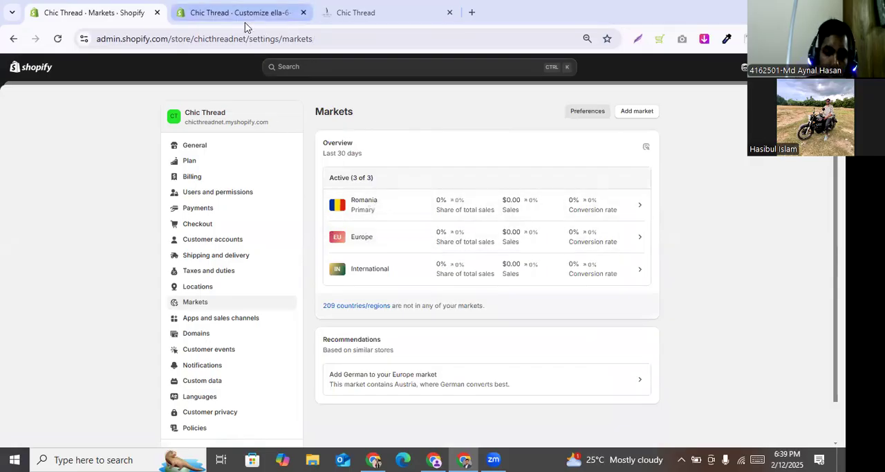
Open the Shopify App Store from the store's apps and sales channels settings and search for "translator"
left_click(222, 323)
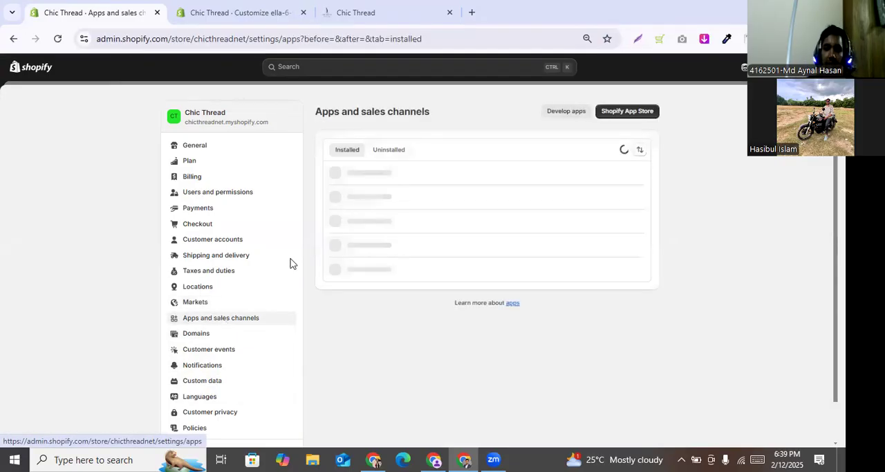
left_click(627, 112)
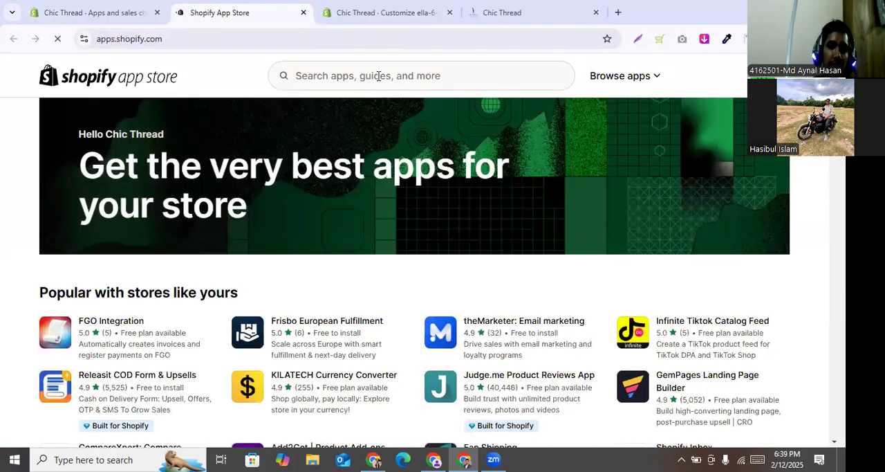
left_click(379, 76)
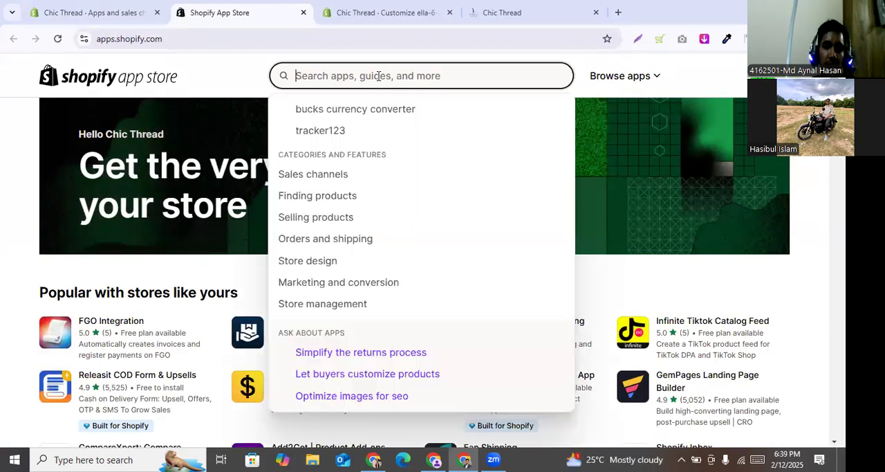
type("translator")
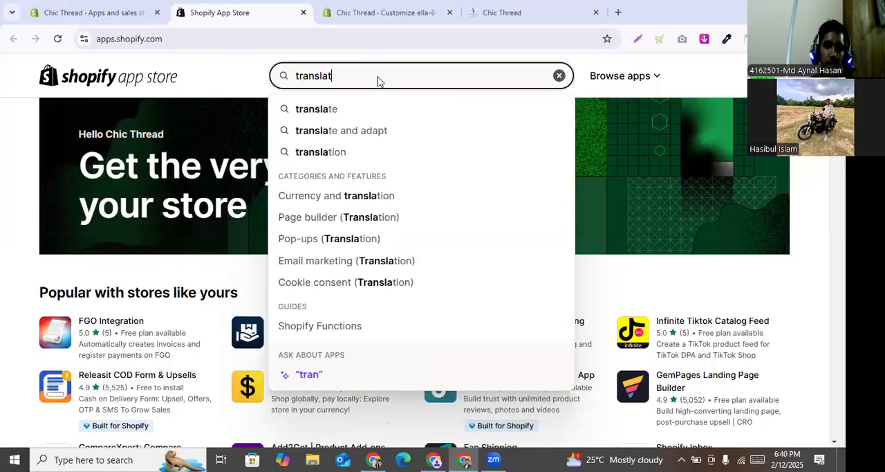
key("Return")
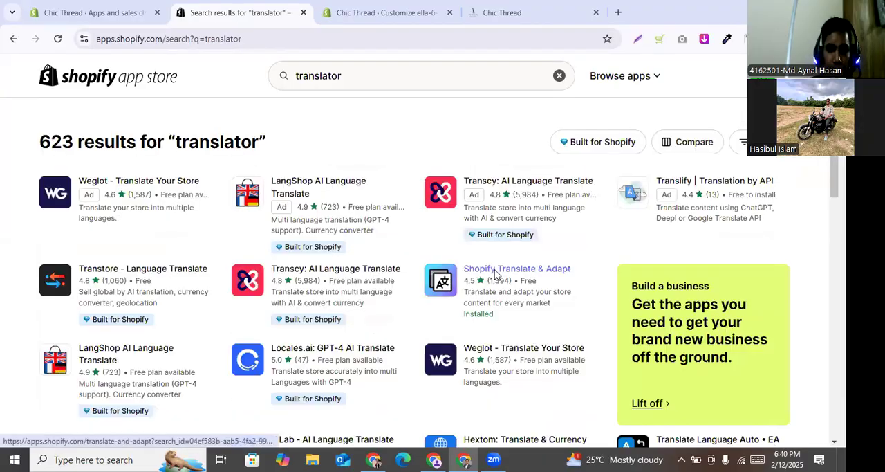
Open the installed Shopify Translate & Adapt app from the search results and pin it in the store admin's navigation
left_click(496, 275)
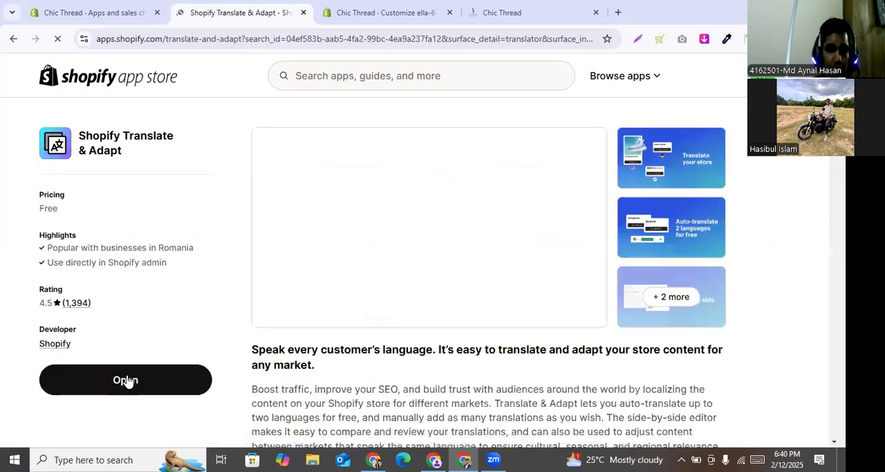
left_click(127, 382)
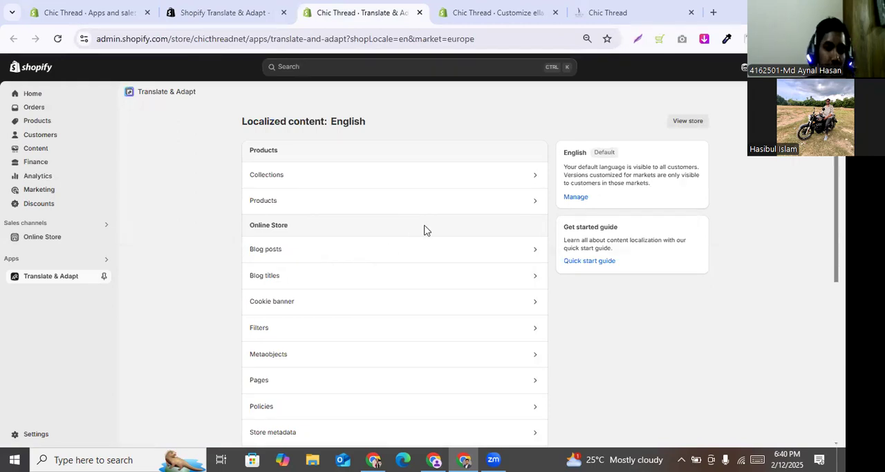
left_click(109, 275)
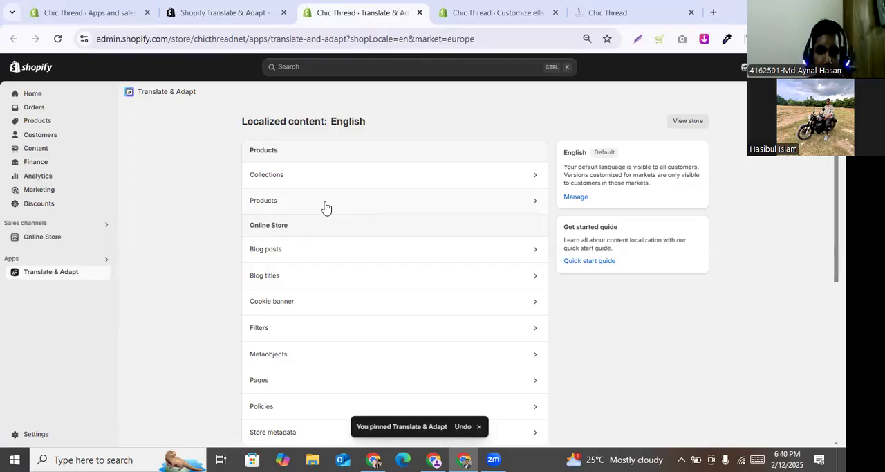
scroll(334, 265, "down", 2)
scroll(334, 265, "up", 2)
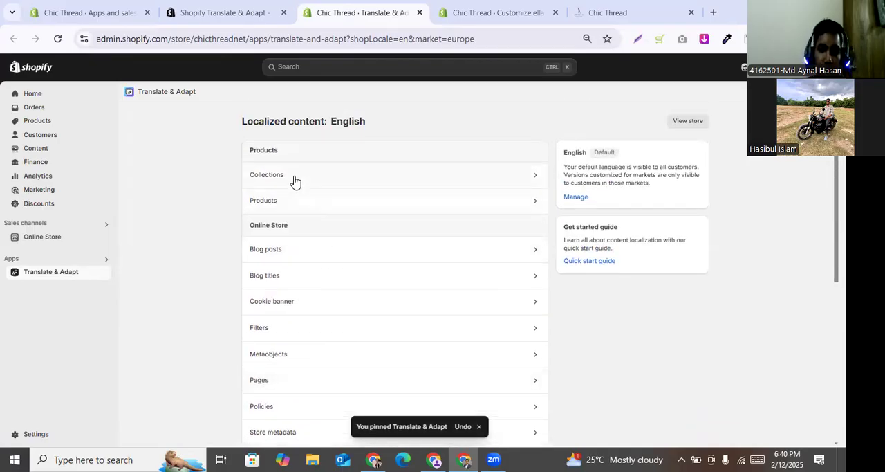
Add Romanian as a new language in the store's language settings
left_click(36, 435)
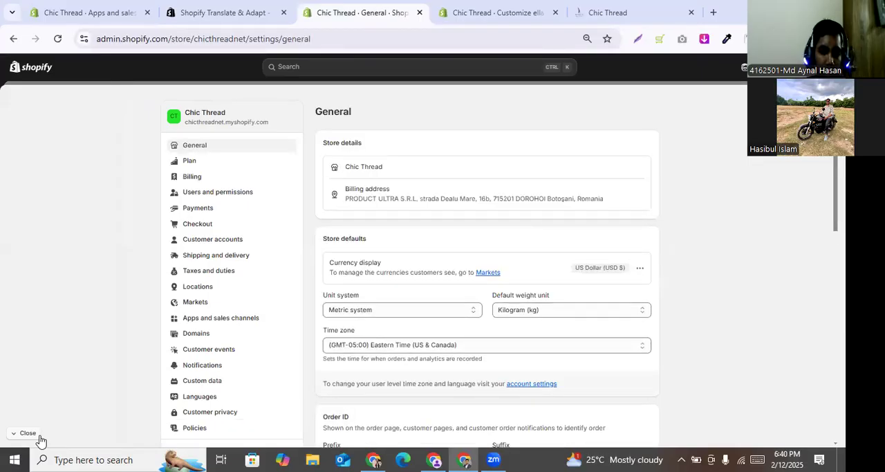
left_click(194, 404)
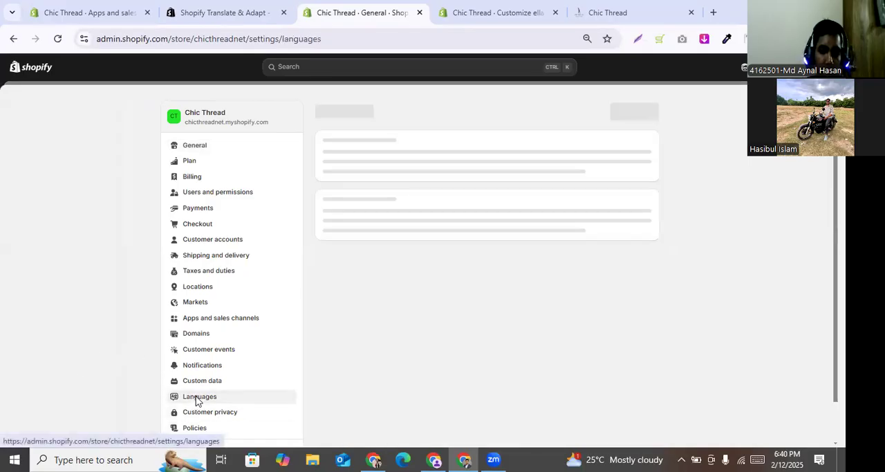
left_click(497, 306)
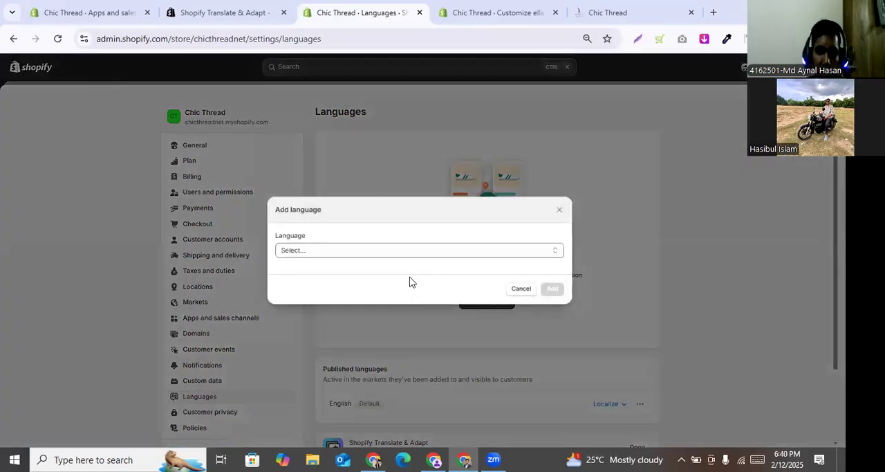
left_click(373, 250)
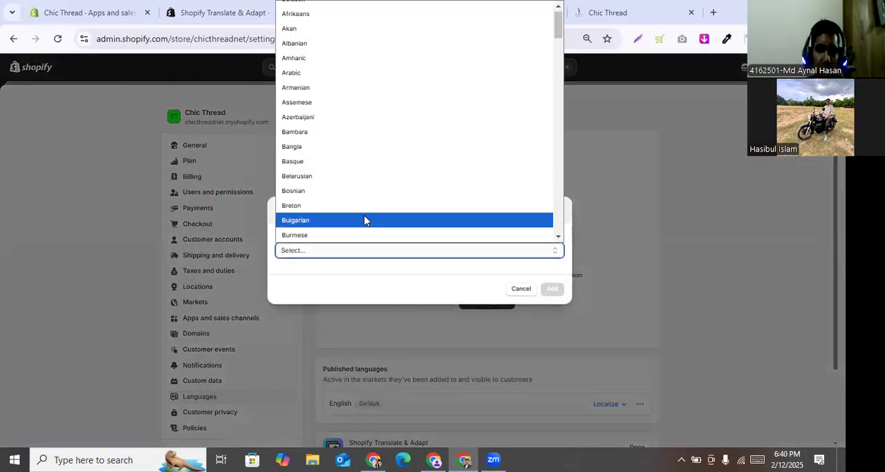
key("r")
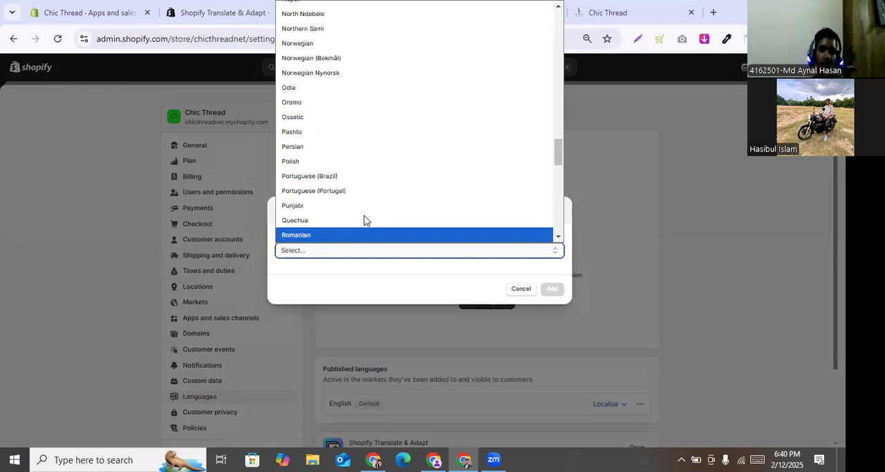
left_click(381, 234)
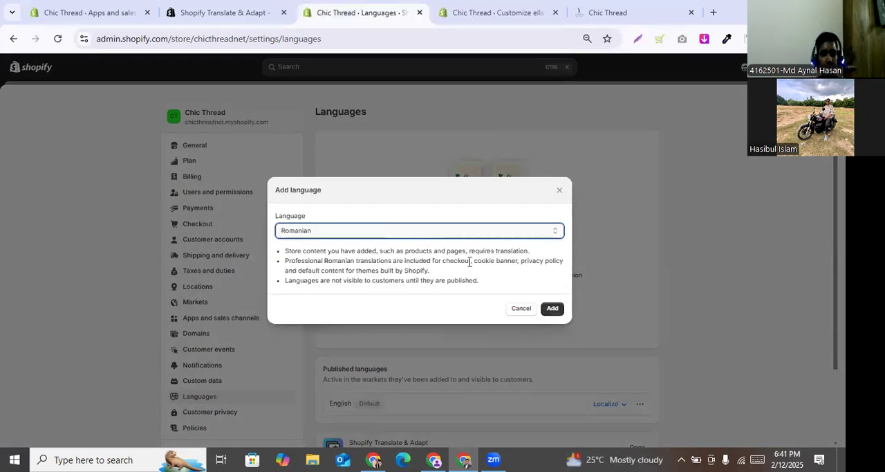
left_click(553, 309)
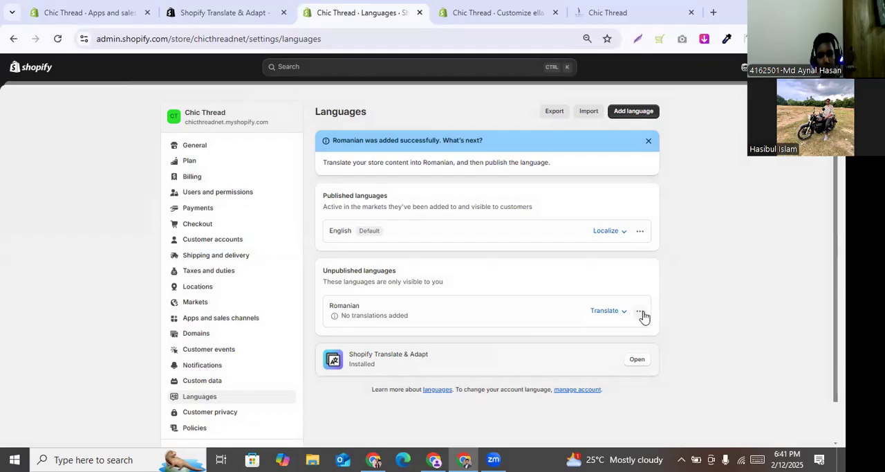
Publish the unpublished Romanian language
left_click(641, 313)
left_click(597, 331)
left_click(547, 296)
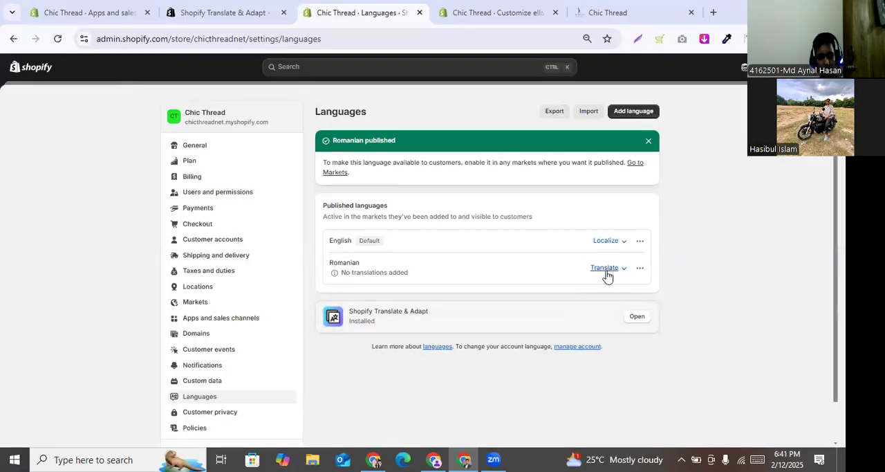
Open Romanian for translation in Translate & Adapt and look through the localizable content categories
left_click(612, 272)
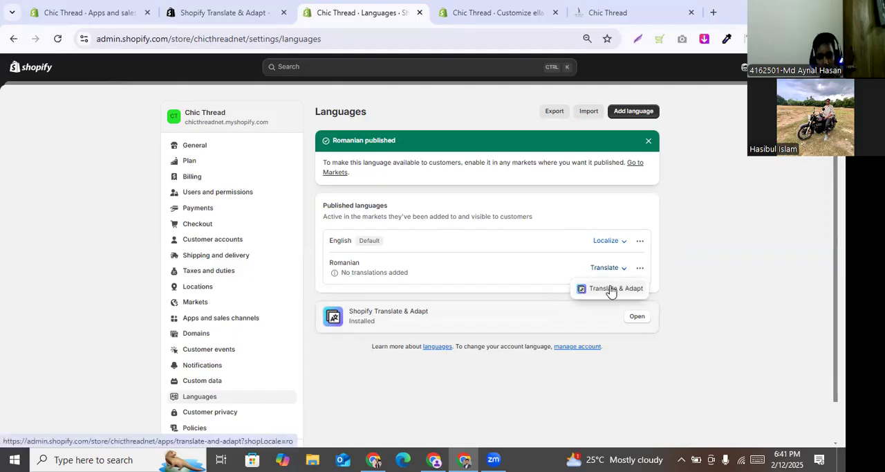
left_click(611, 289)
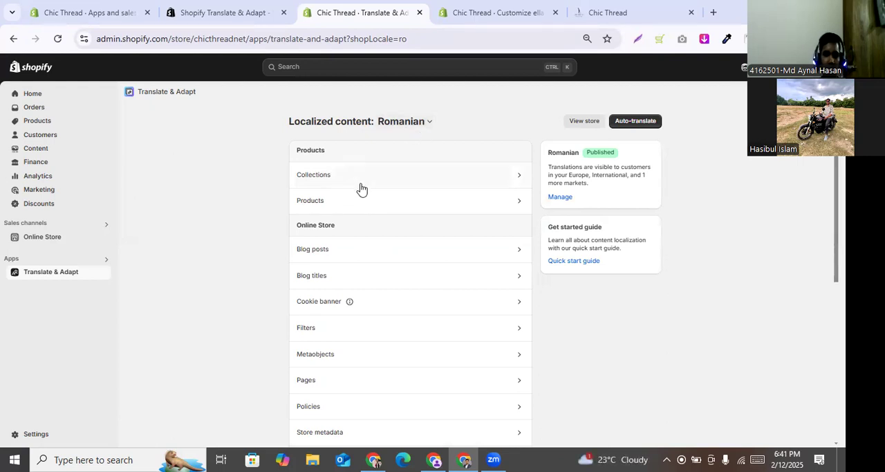
scroll(413, 229, "down", 3)
scroll(417, 231, "down", 1)
scroll(435, 231, "up", 5)
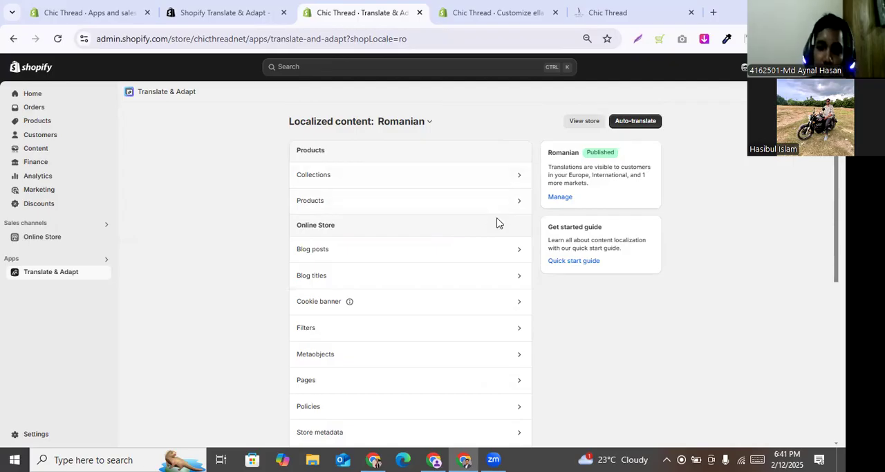
Start auto-translating the store content into Romanian and look through the content list
left_click(629, 122)
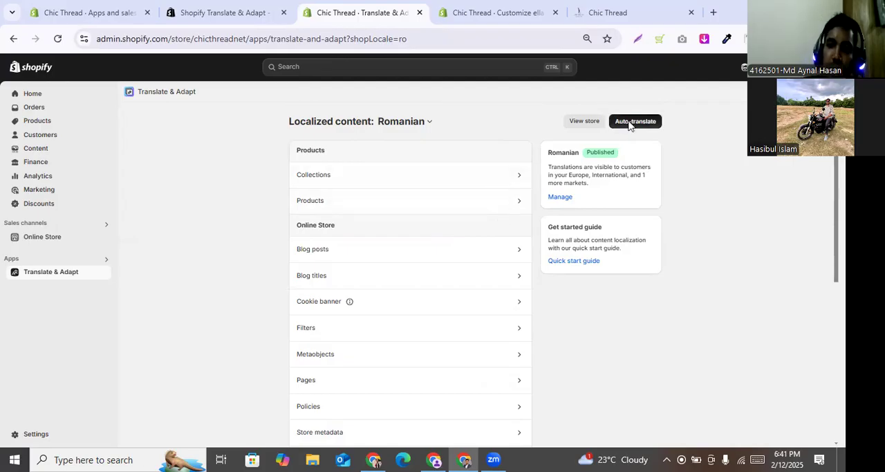
left_click(602, 340)
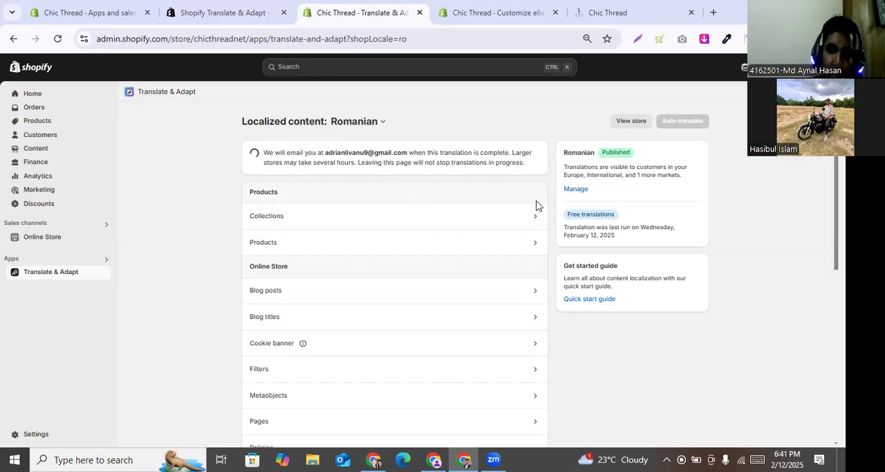
scroll(532, 215, "down", 5)
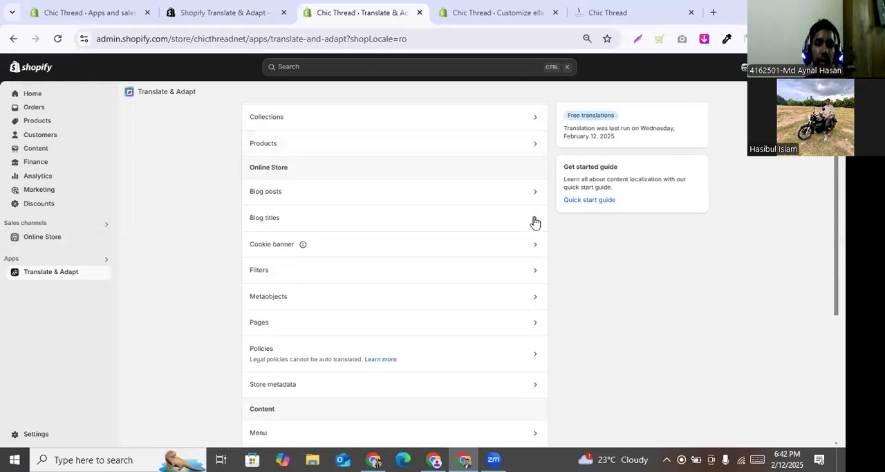
scroll(535, 227, "down", 1)
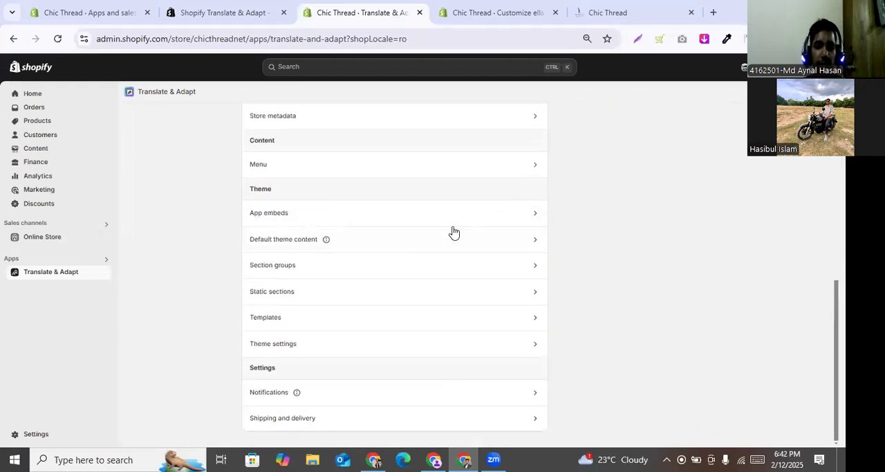
scroll(377, 398, "up", 10)
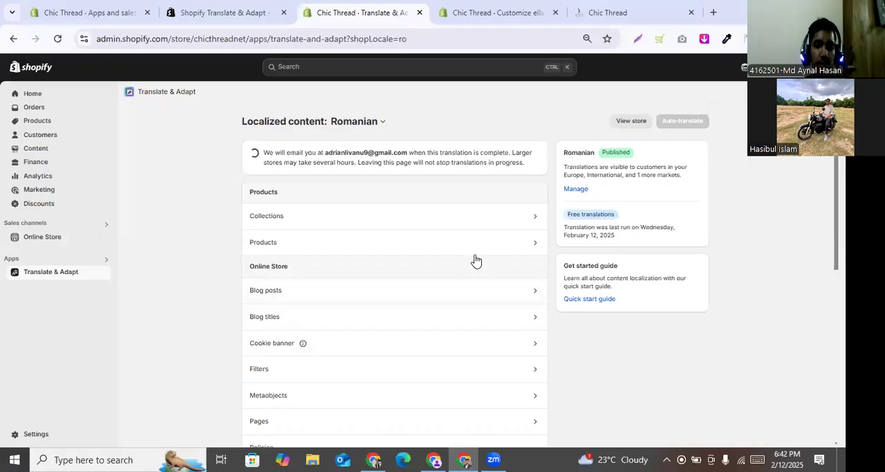